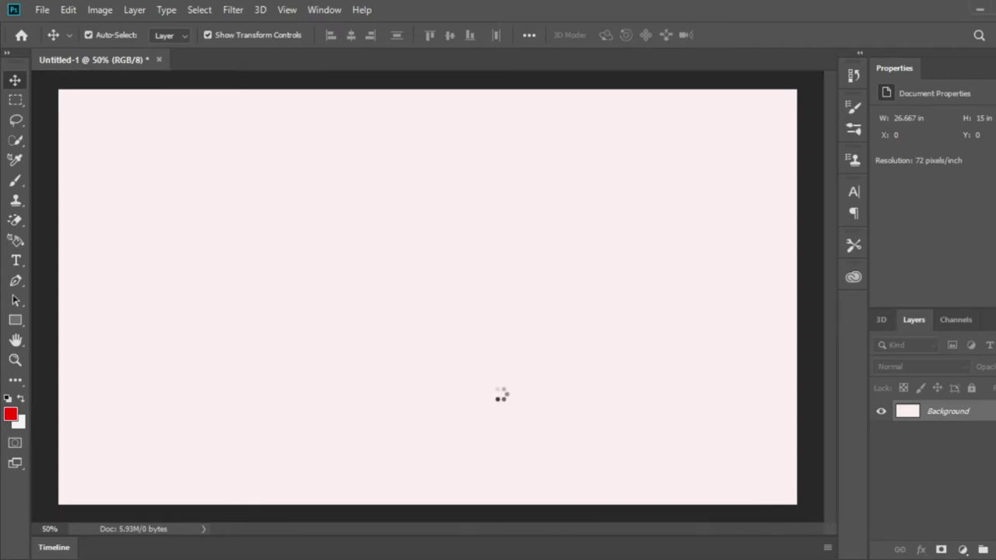
- Scale the Profile picture hair image to about 66%, centre it on the canvas and commit
mouse_move(465, 343)
left_mouse_down()
mouse_move(478, 334)
mouse_move(459, 345)
left_mouse_up()
left_click_drag(59, 505, 259, 423)
left_click_drag(473, 349, 441, 293)
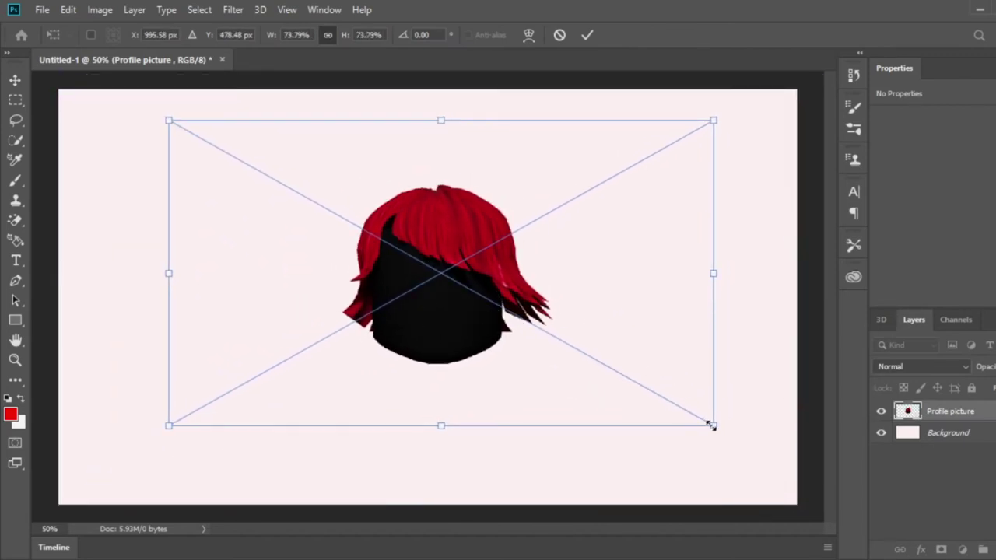
left_click_drag(714, 425, 740, 441)
left_click_drag(666, 399, 653, 400)
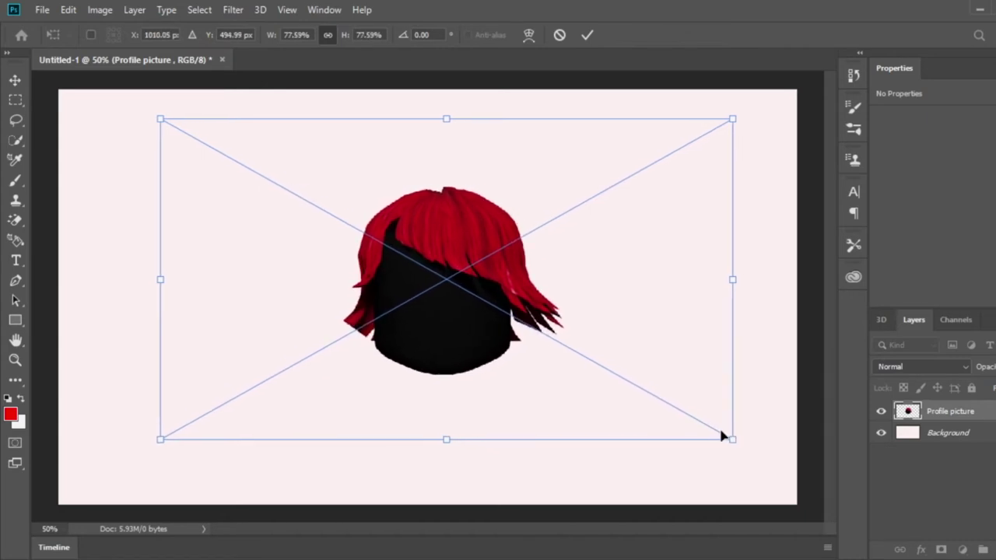
left_click_drag(719, 426, 646, 390)
left_click_drag(578, 347, 607, 378)
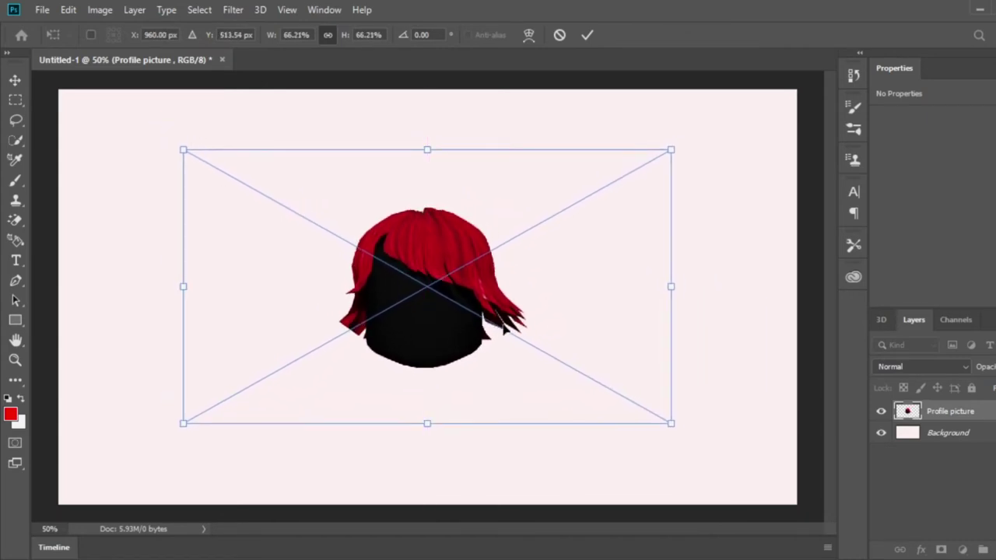
left_click(15, 80)
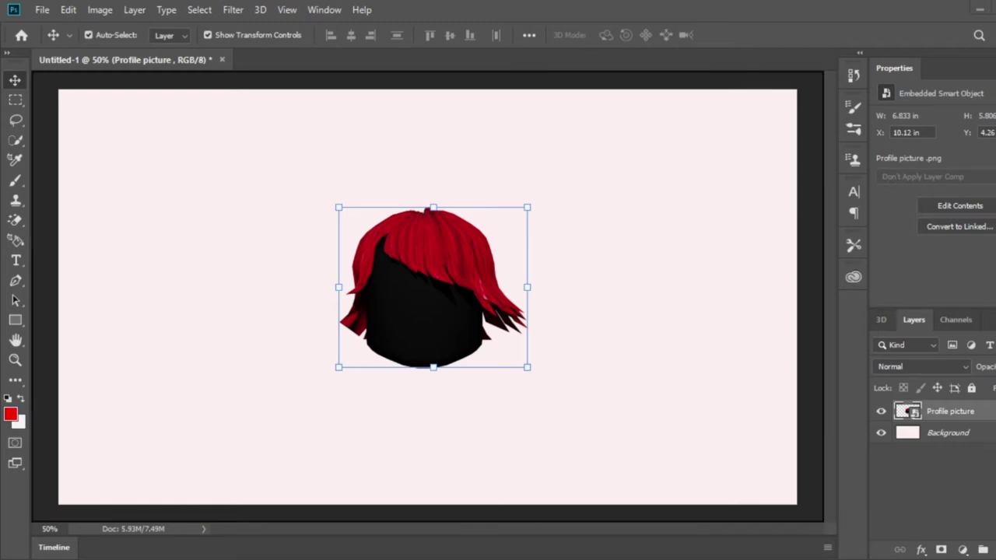
- Place the sci-fi rings screenshot below Profile picture and scale it up
left_click_drag(0, 304, 274, 304)
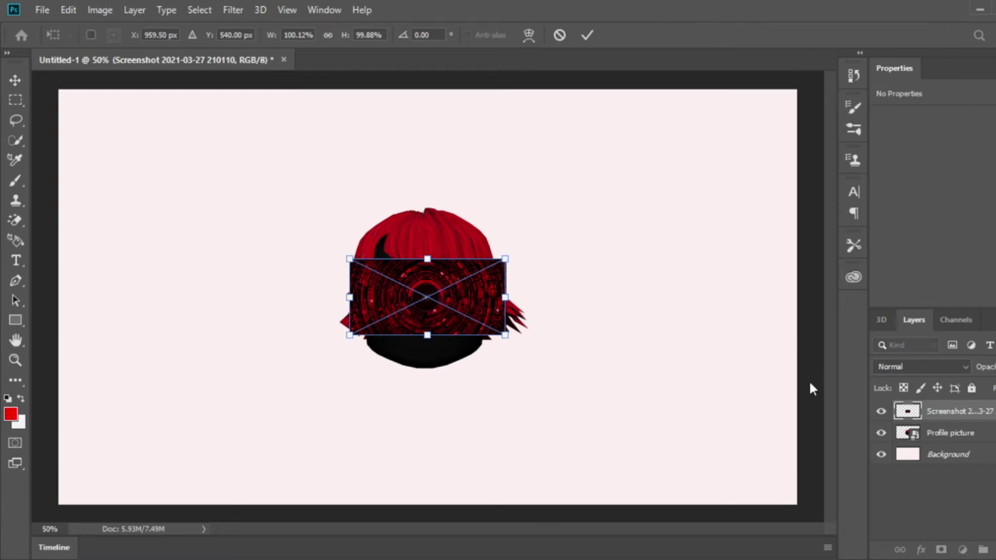
key("Return")
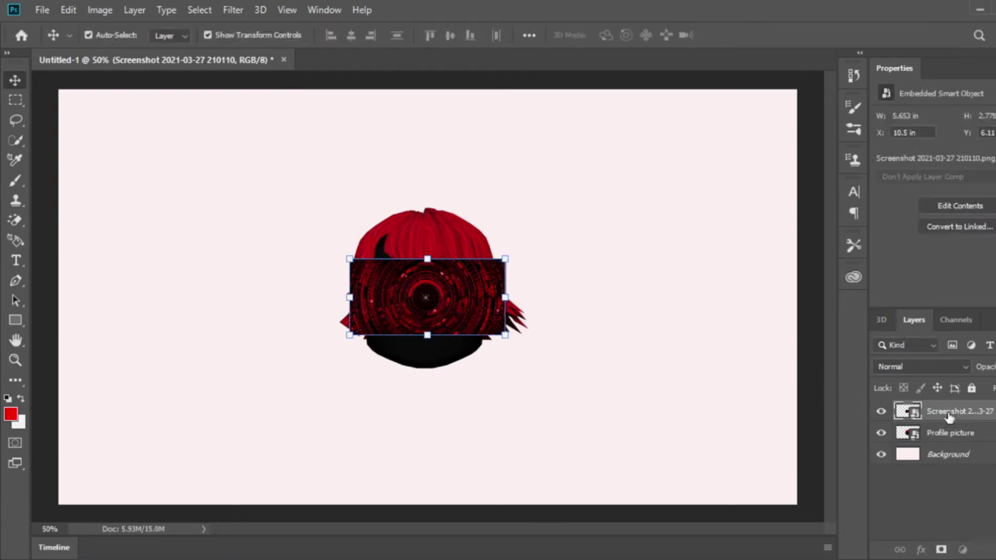
left_click_drag(948, 417, 957, 453)
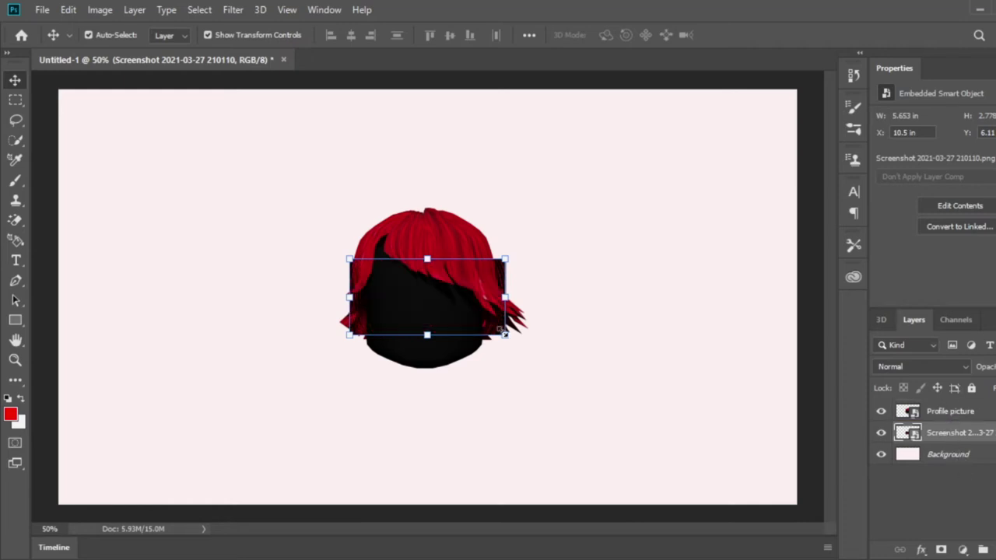
left_click_drag(505, 337, 778, 498)
left_click_drag(349, 260, 16, 78)
left_click_drag(775, 367, 708, 315)
left_click(15, 80)
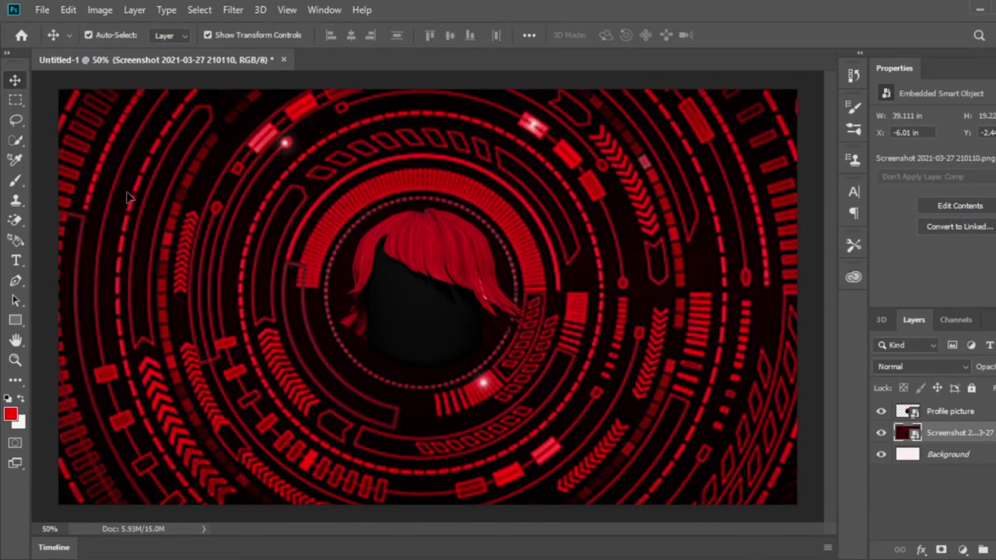
- Reposition and resize the rings image so it fills the whole canvas
left_click_drag(176, 291, 318, 335)
left_click_drag(69, 106, 343, 245)
left_click_drag(637, 382, 308, 218)
left_click_drag(769, 498, 706, 506)
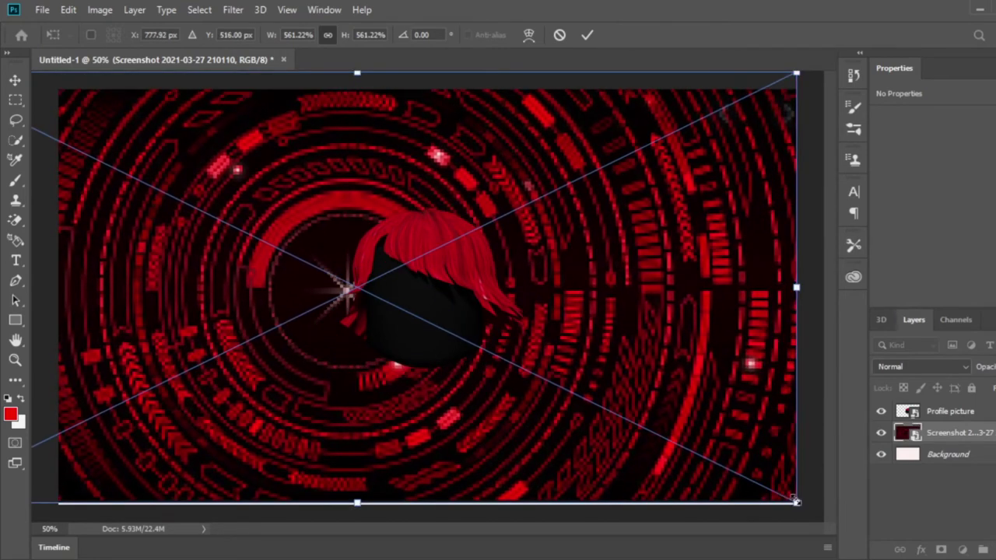
left_click_drag(796, 502, 683, 393)
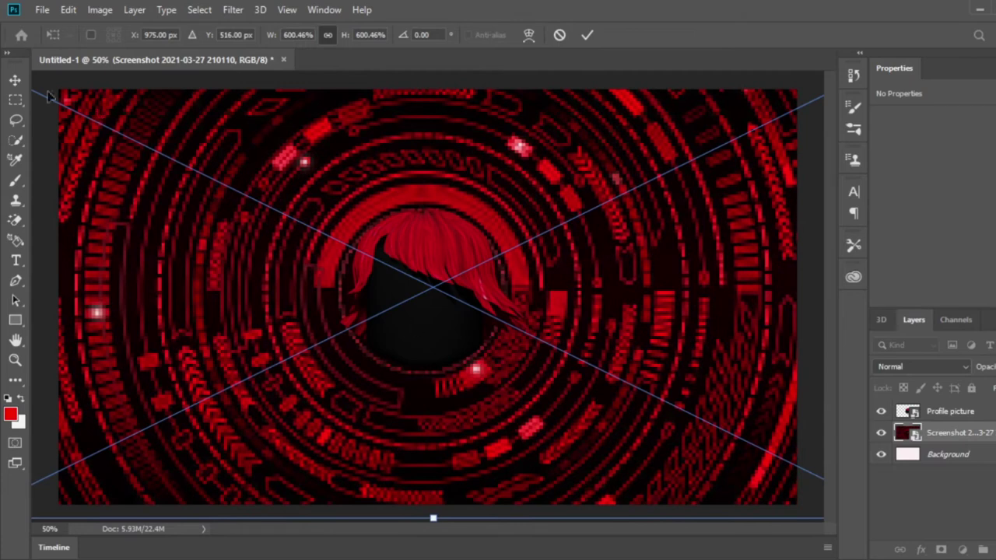
left_click(16, 80)
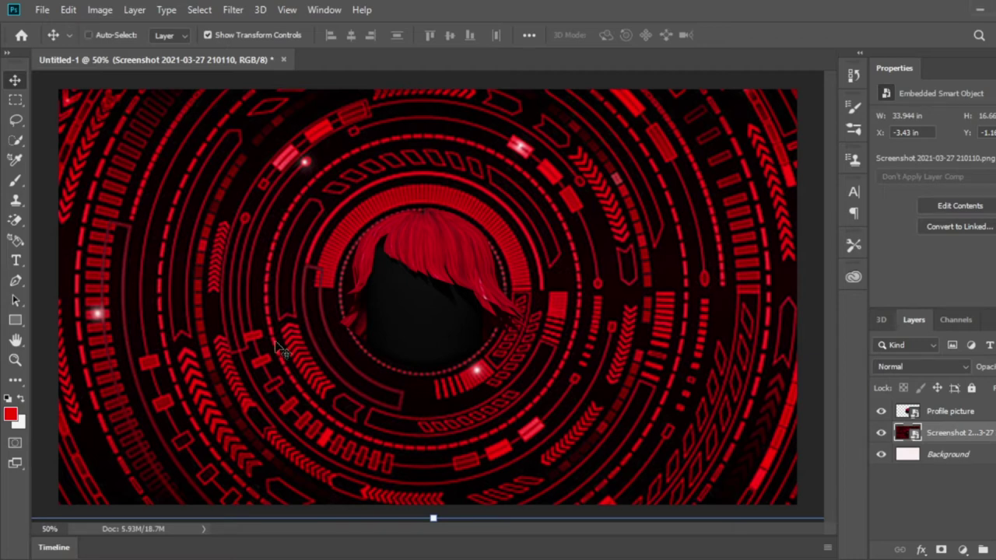
- Paste the glowing eyes as Layer 1 above Profile picture and erase their black background
key("ctrl+v")
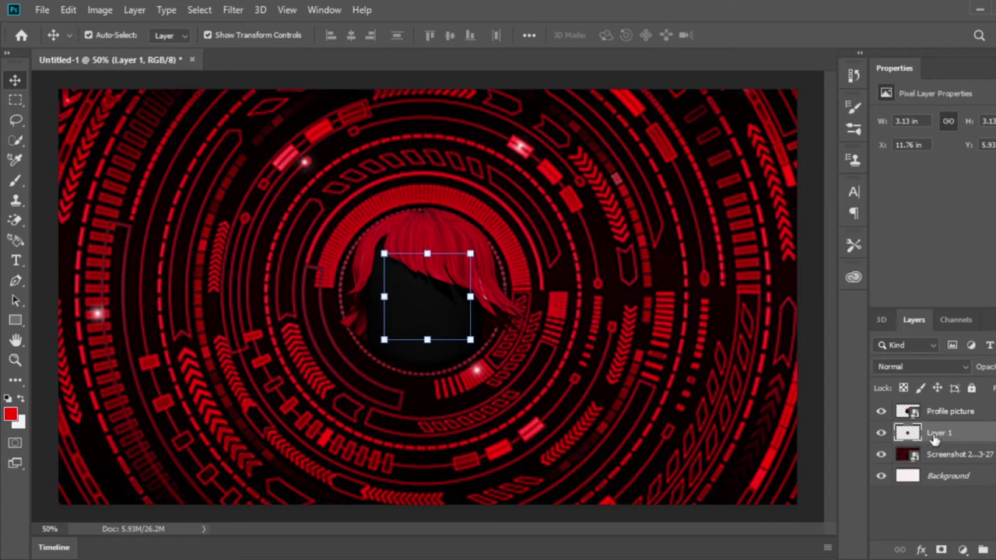
left_click_drag(933, 440, 959, 409)
left_click_drag(444, 319, 442, 332)
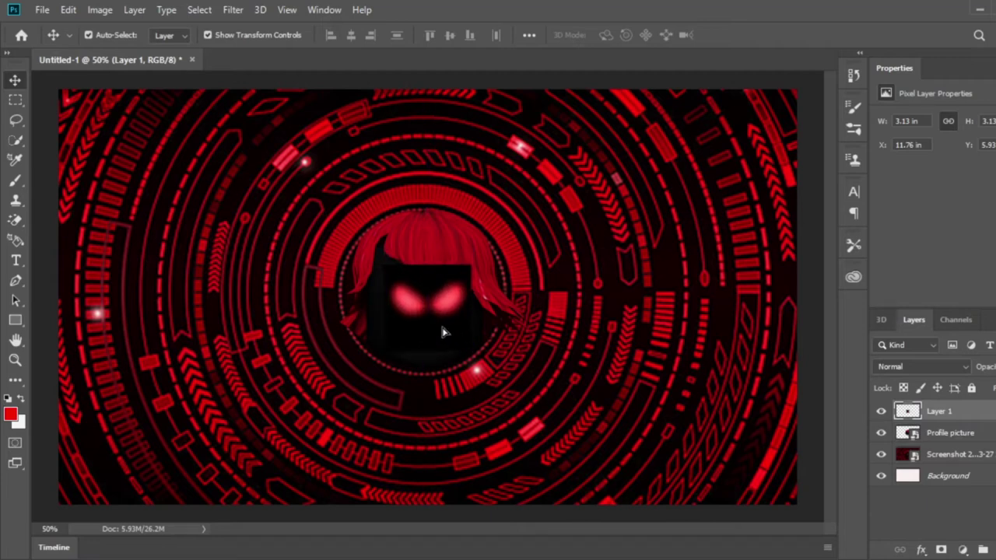
left_click(16, 221)
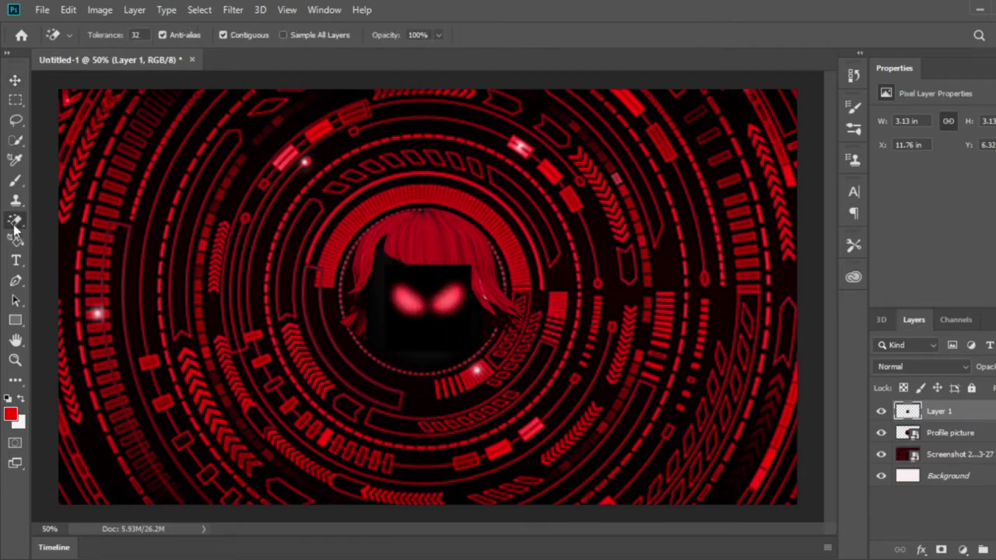
left_click(420, 335)
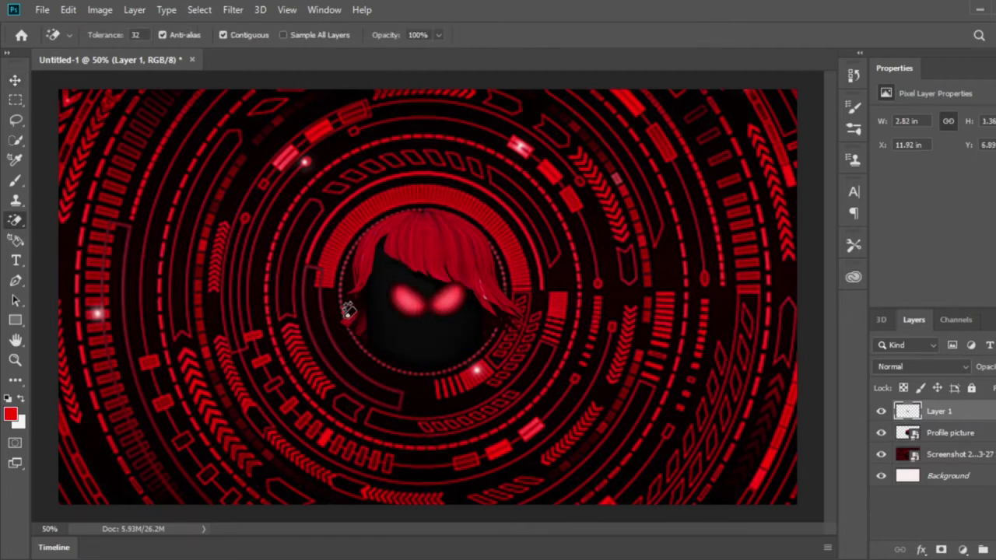
- Shrink the eyes to about 85% and centre them on the face
left_click(15, 80)
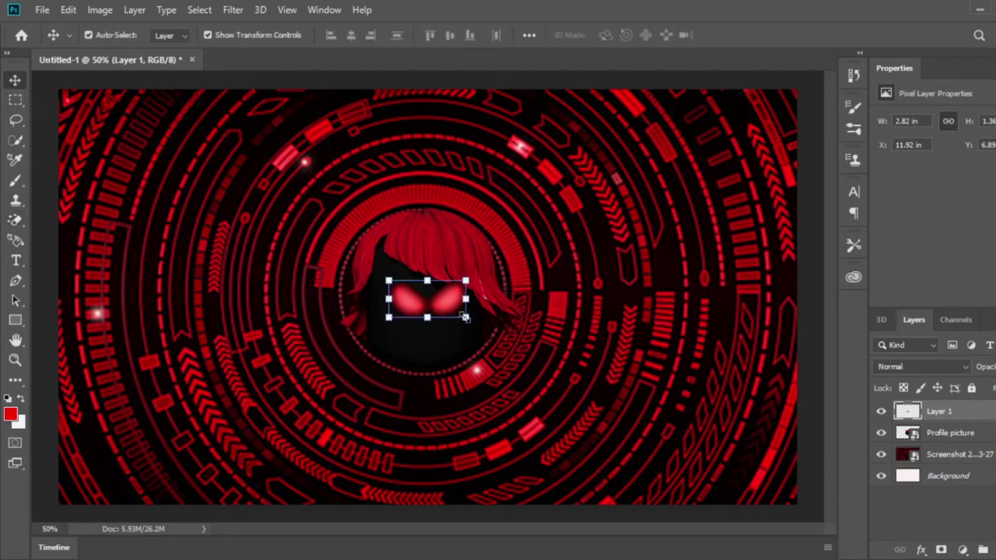
left_click_drag(464, 317, 427, 308)
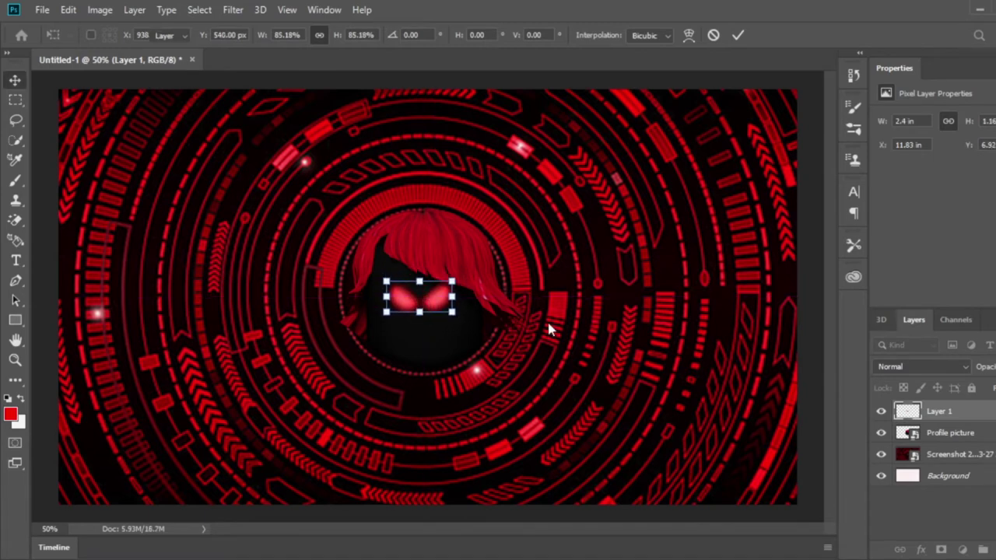
key("Return")
left_click(315, 305)
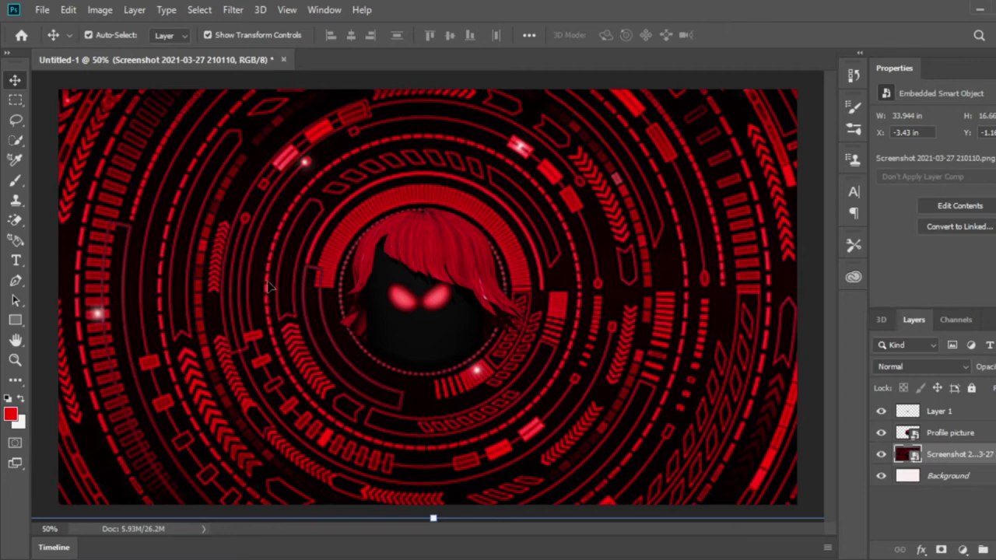
- Paste the grinning face as Layer 2 at the top of the stack and enlarge it
key("ctrl+v")
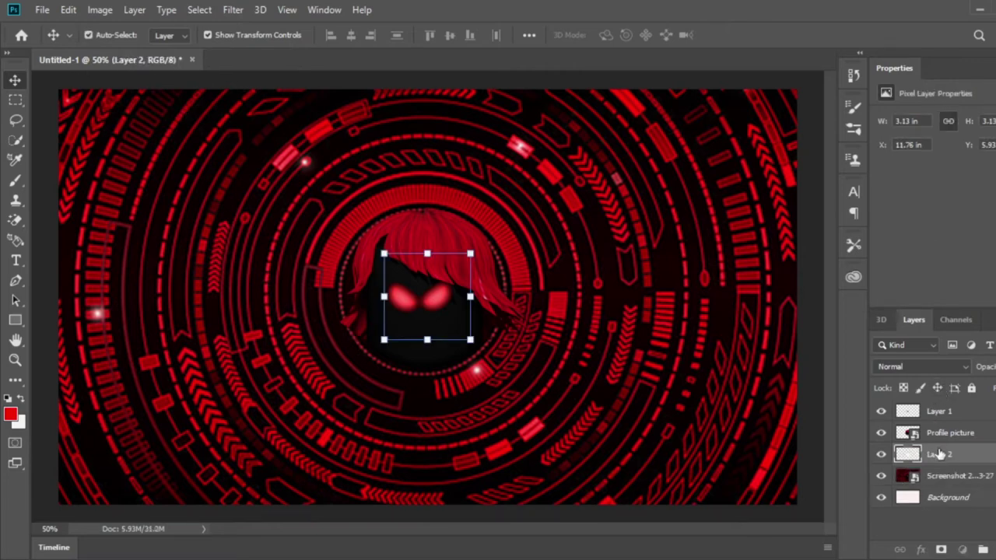
left_click_drag(939, 455, 937, 412)
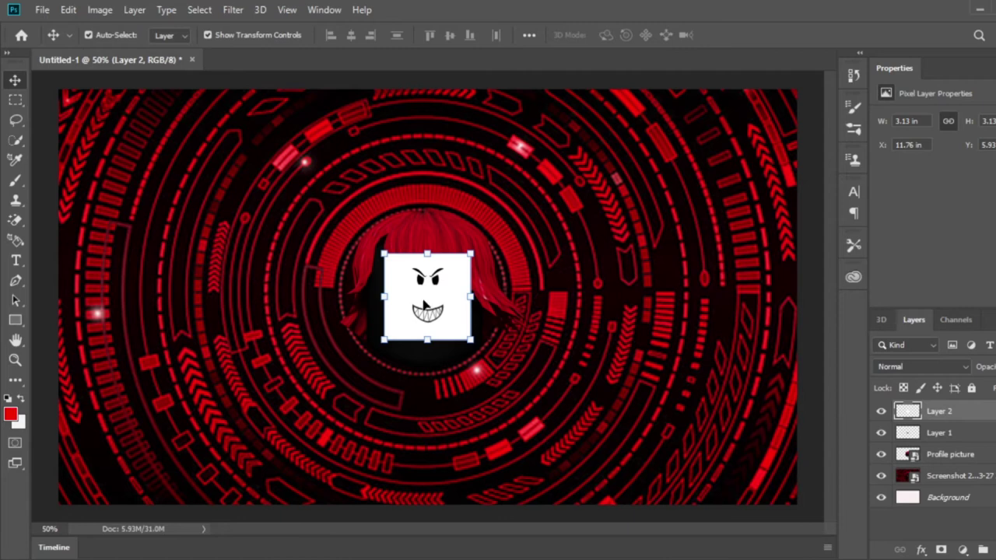
left_click_drag(424, 305, 406, 322)
key("ctrl+t")
left_click_drag(452, 356, 596, 500)
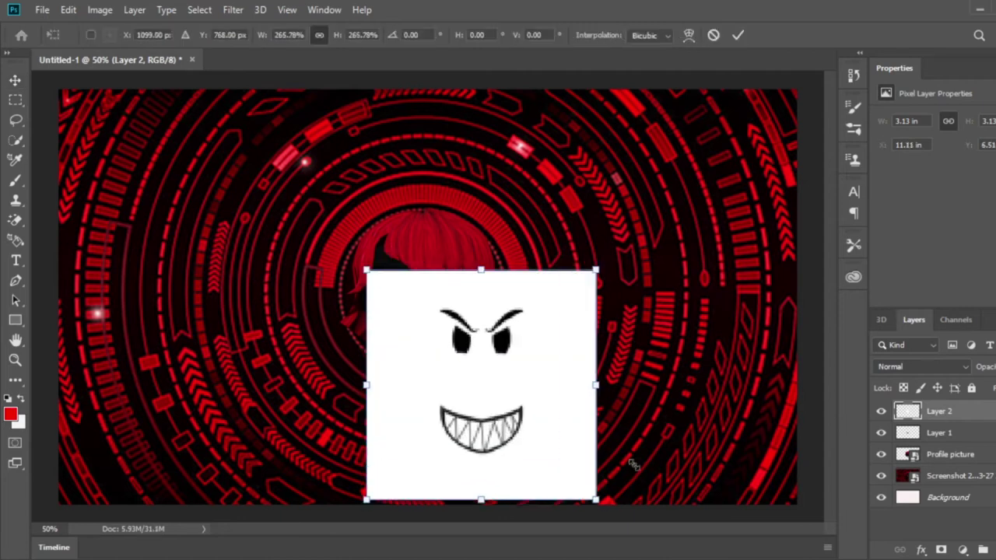
left_click_drag(482, 385, 445, 331)
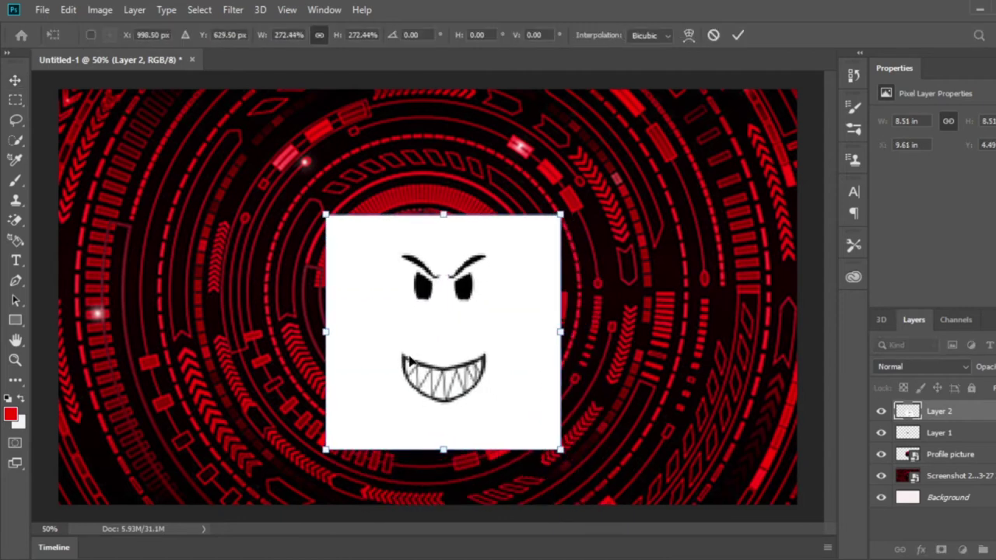
- Magic Erase the face's white background and the fills inside both eyes
left_click(15, 220)
left_click(476, 331)
left_click(464, 286)
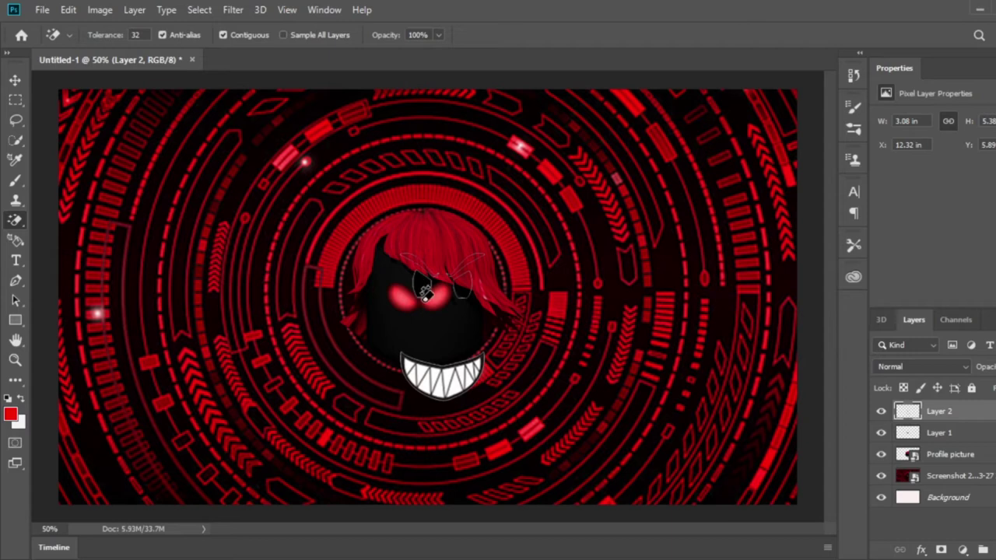
left_click(424, 277)
- Zoom to about 574% on the face and erase the left pieces of the grey outline
left_click(15, 360)
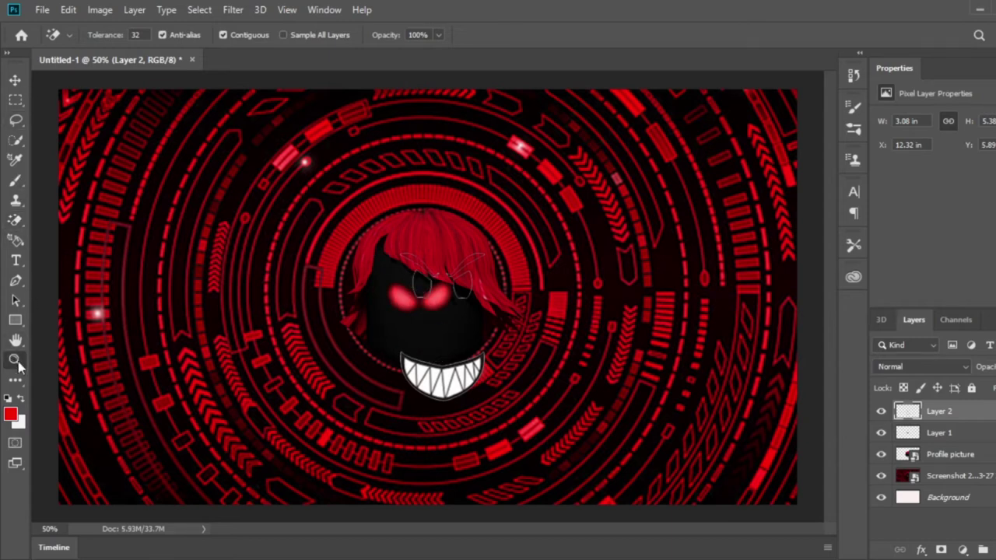
left_click_drag(335, 382, 467, 384)
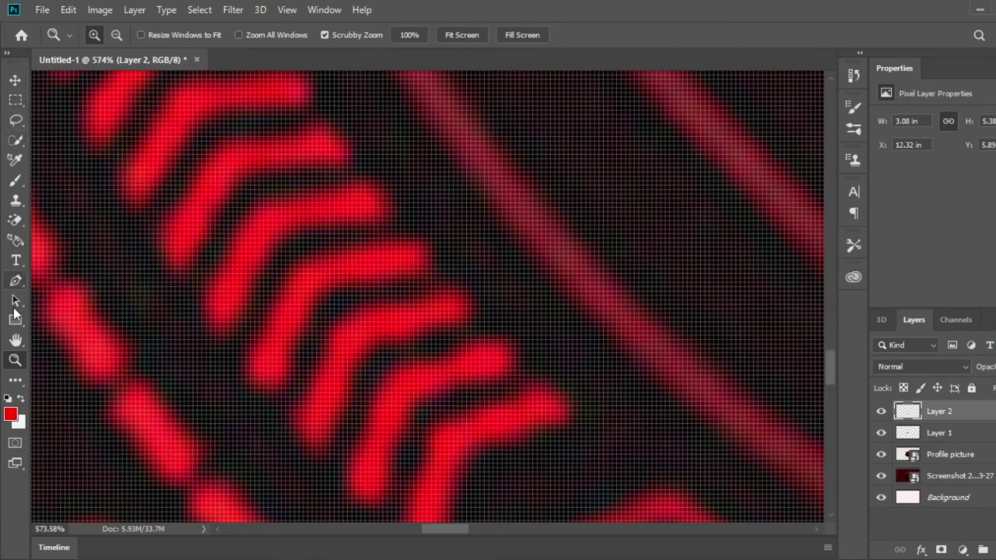
left_click(14, 340)
mouse_move(366, 328)
left_mouse_down()
mouse_move(62, 328)
mouse_move(334, 291)
mouse_move(87, 312)
mouse_move(578, 387)
mouse_move(542, 196)
mouse_move(599, 240)
mouse_move(668, 493)
left_mouse_up()
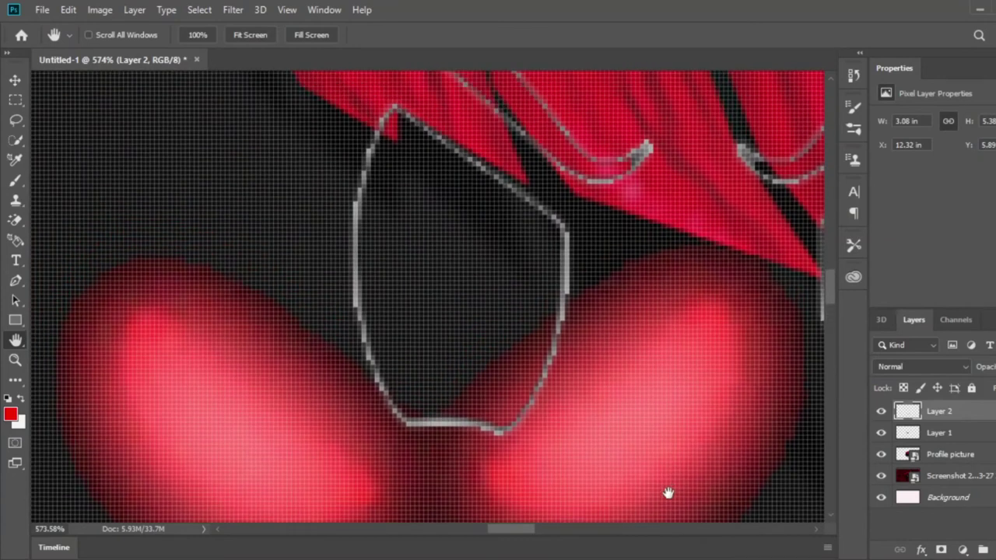
left_click(15, 221)
left_click(366, 165)
left_click(360, 195)
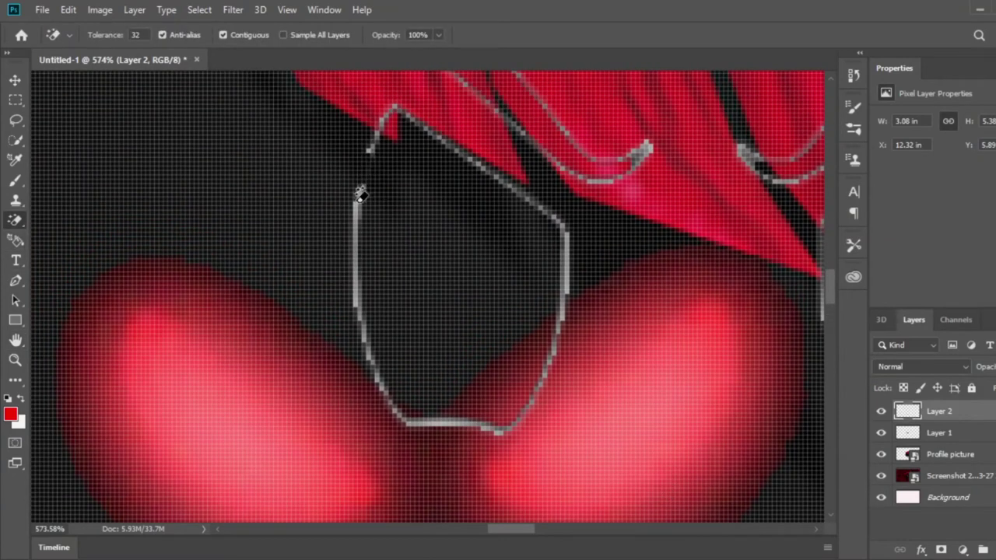
left_click(356, 232)
left_click(357, 248)
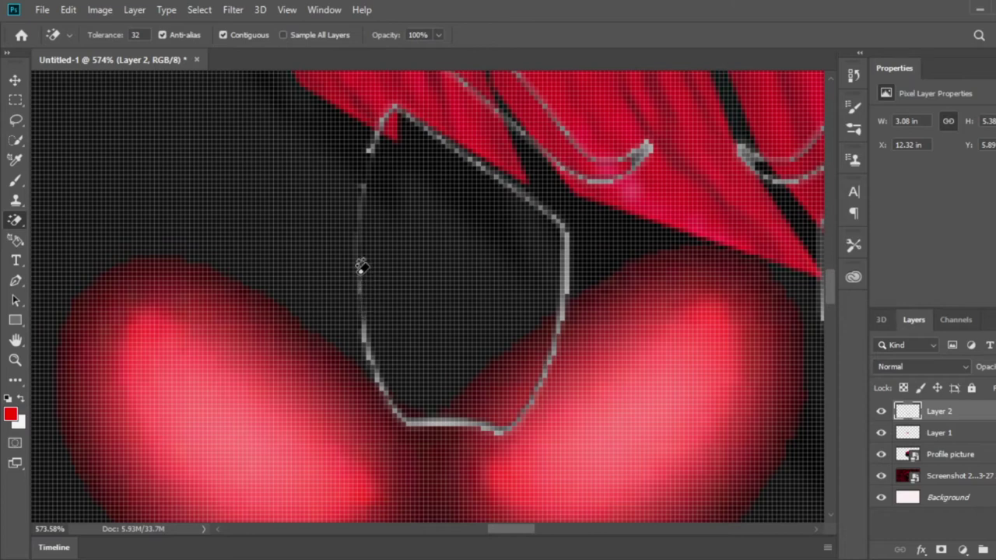
- Erase the remaining grey outline pieces at the tip, right side and bottom
left_click(362, 280)
left_click(374, 142)
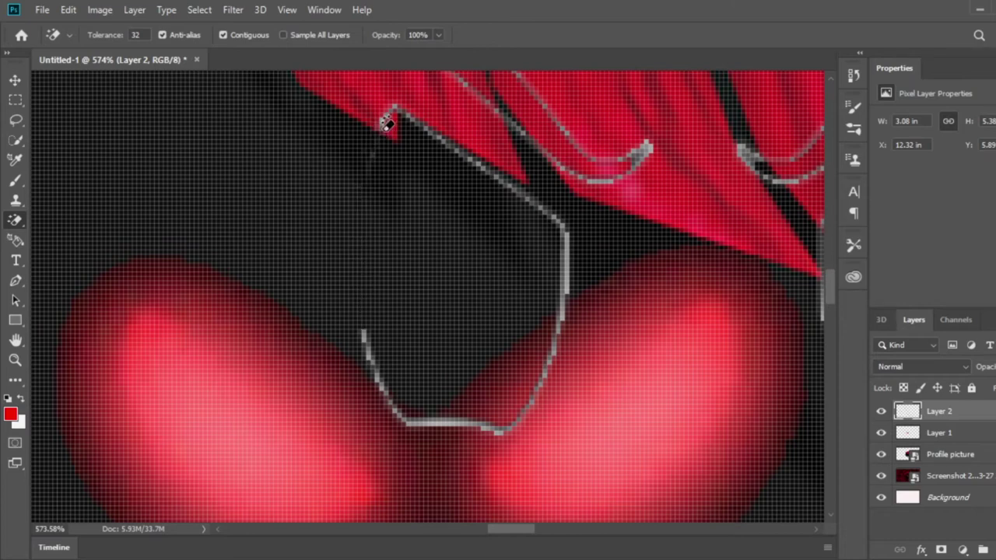
left_click(388, 115)
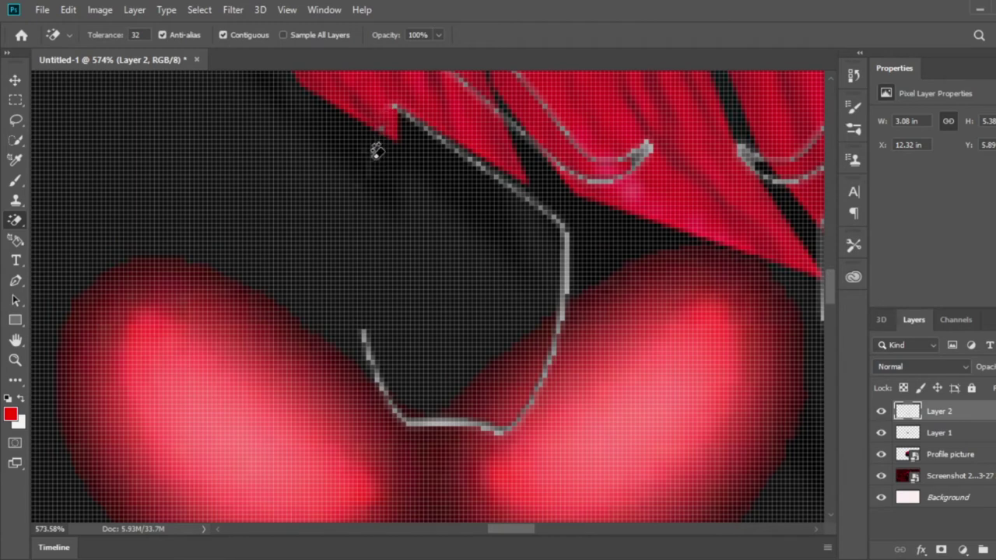
left_click(406, 106)
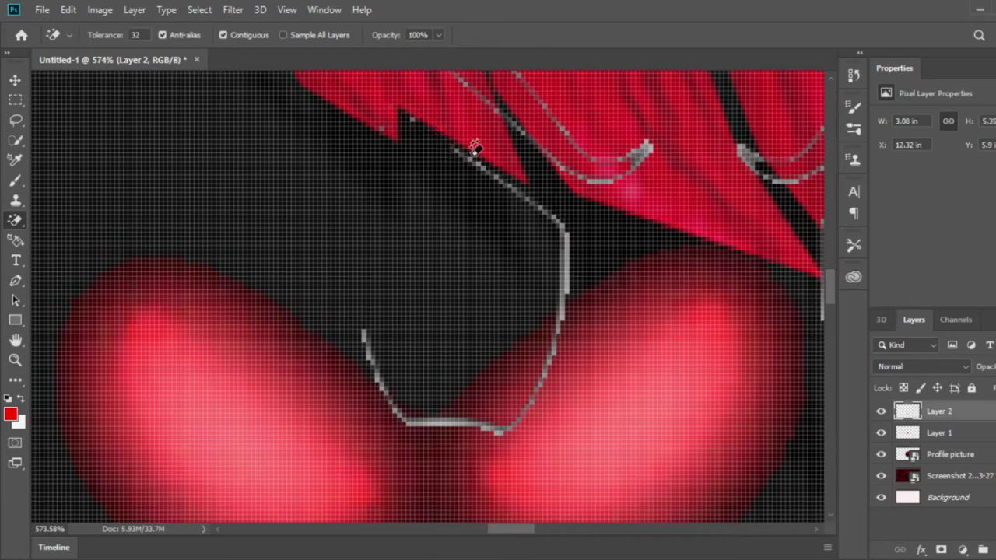
left_click(479, 157)
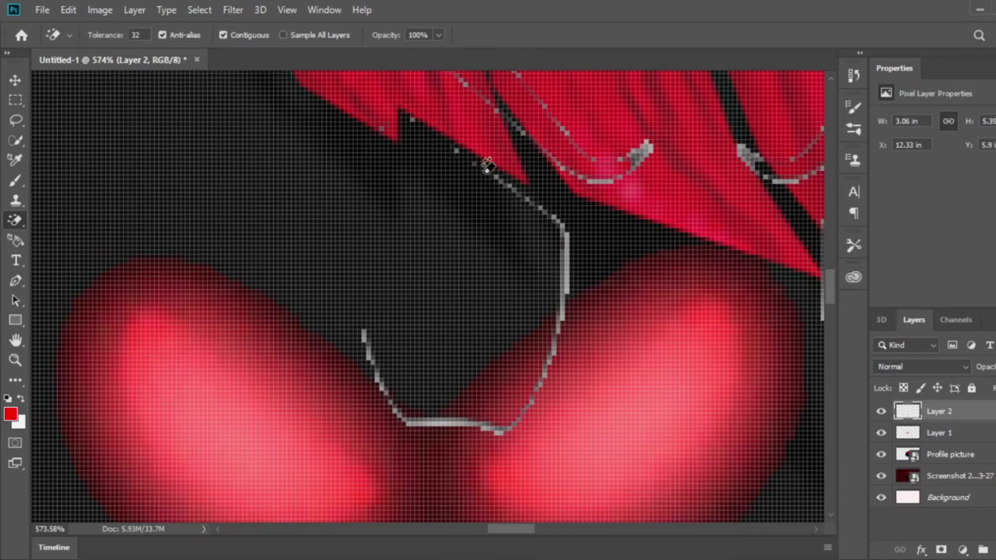
left_click(566, 251)
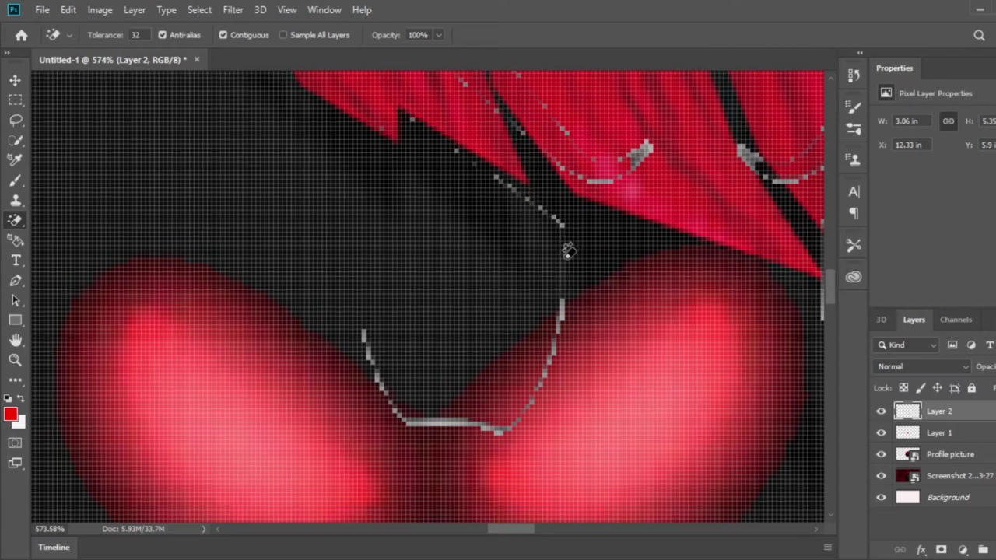
left_click(557, 314)
left_click(457, 427)
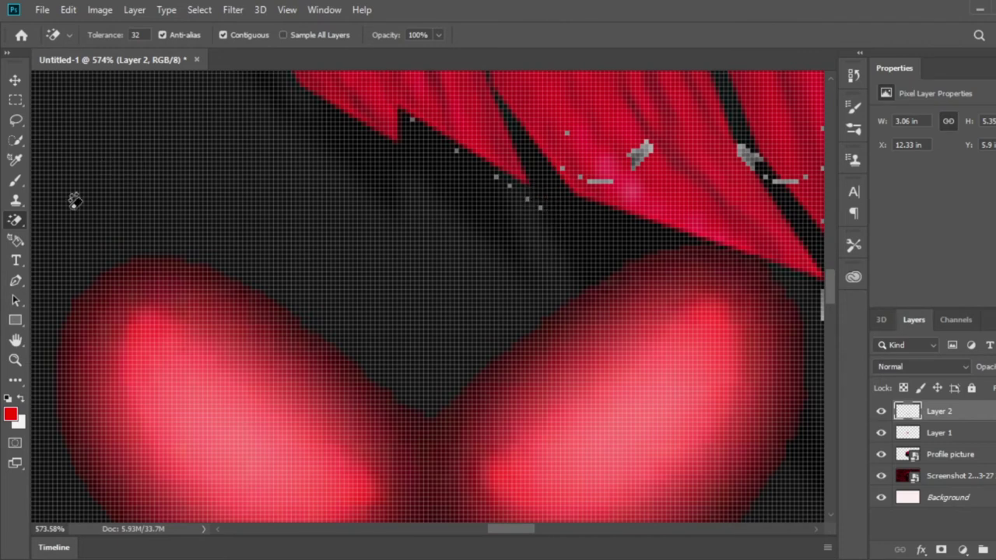
- Erase stray grey pixels in the black area and the grey bands on the red hair
left_click(16, 360)
left_click_drag(459, 356, 553, 390)
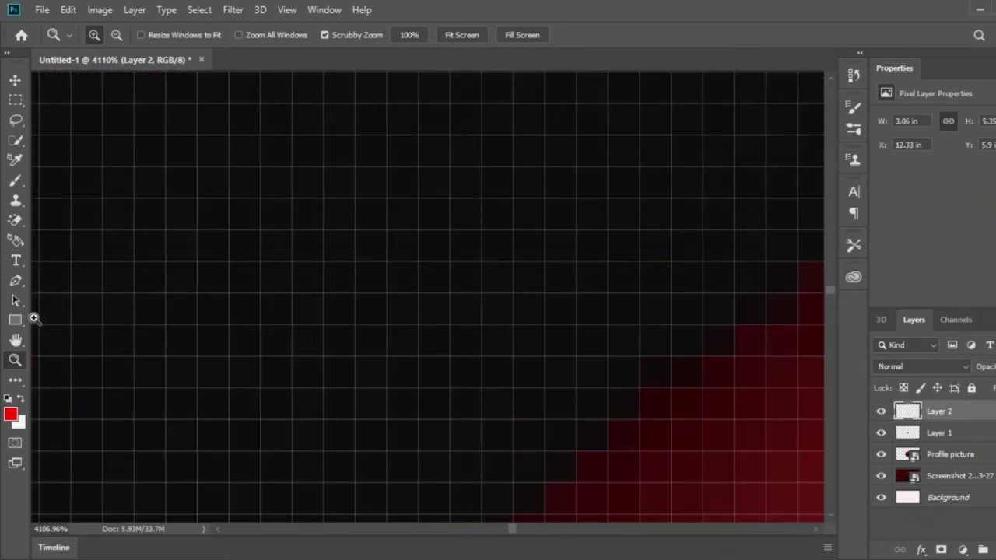
left_click(16, 340)
left_click_drag(194, 400, 572, 486)
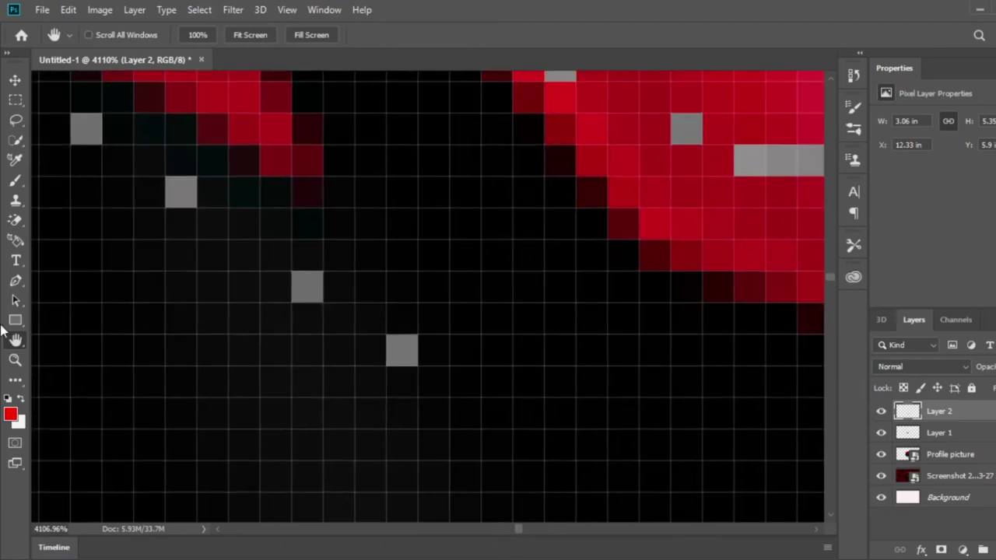
left_click(15, 221)
left_click(85, 130)
left_click(184, 193)
left_click(313, 296)
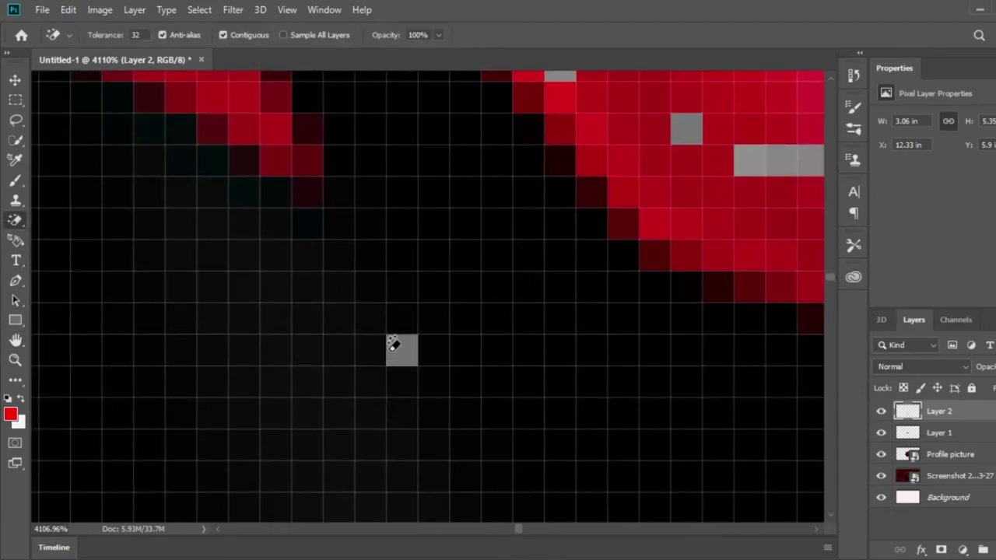
left_click(398, 346)
left_click(790, 160)
left_click(686, 128)
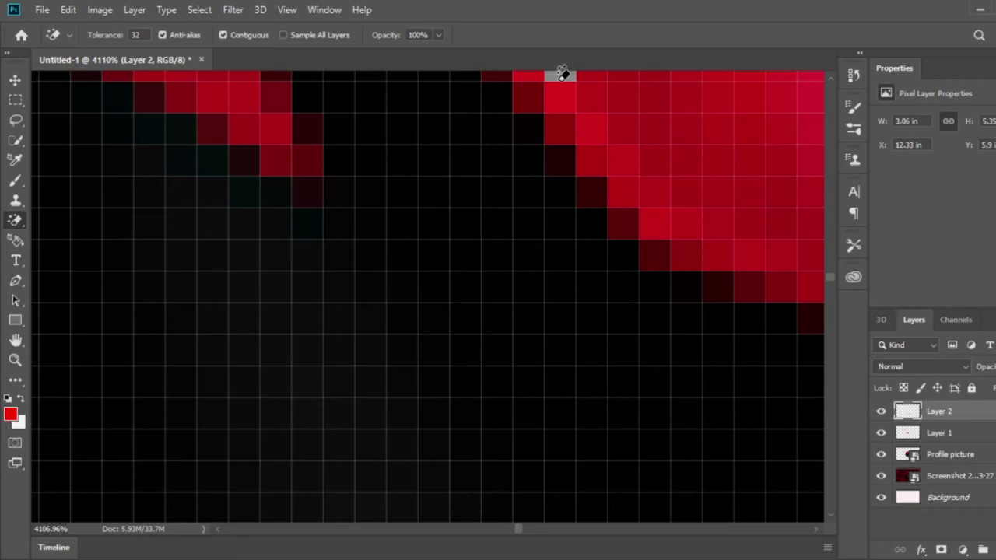
left_click(561, 75)
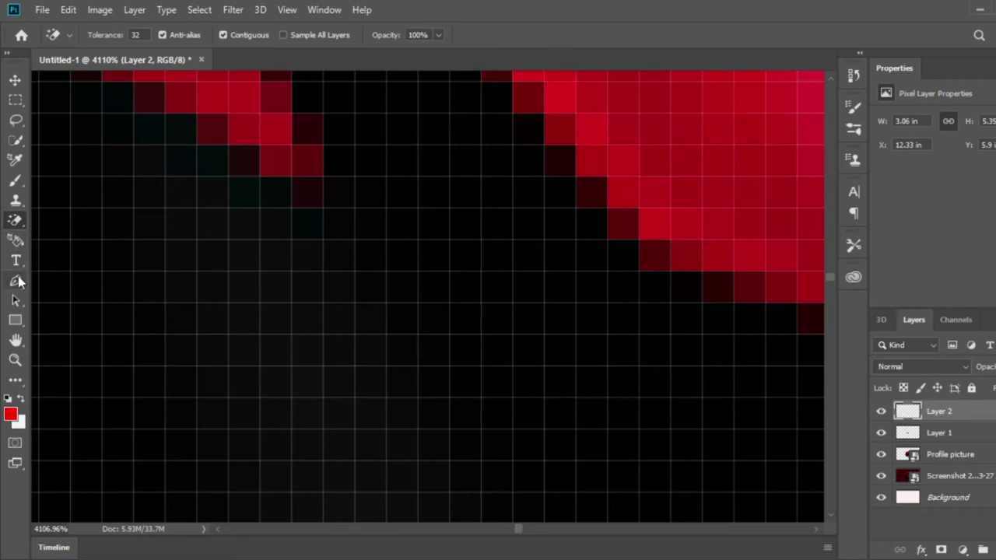
- Erase the grey pixels at the top edge and along the hair edge
left_click(14, 340)
left_click_drag(204, 362, 606, 288)
left_click(15, 221)
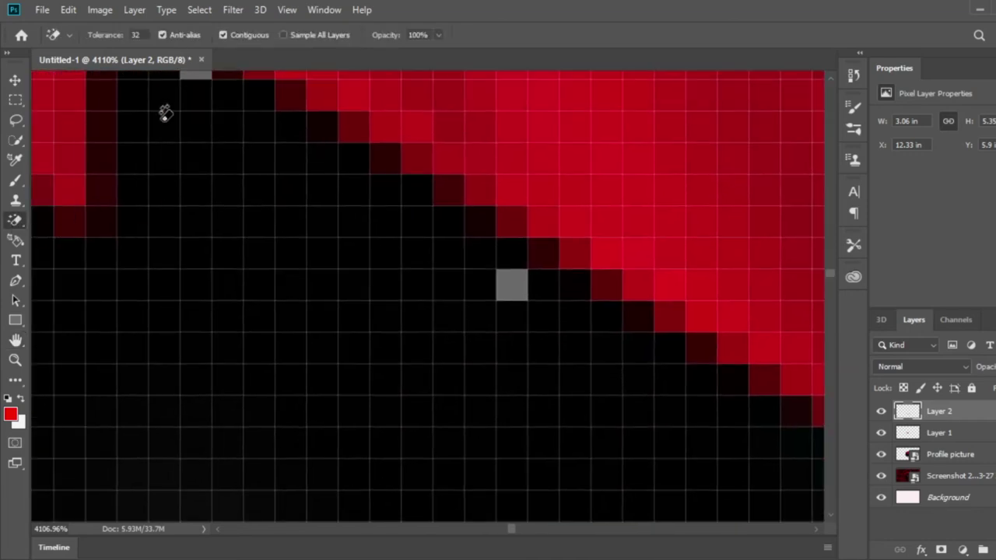
left_click(204, 76)
left_click(513, 285)
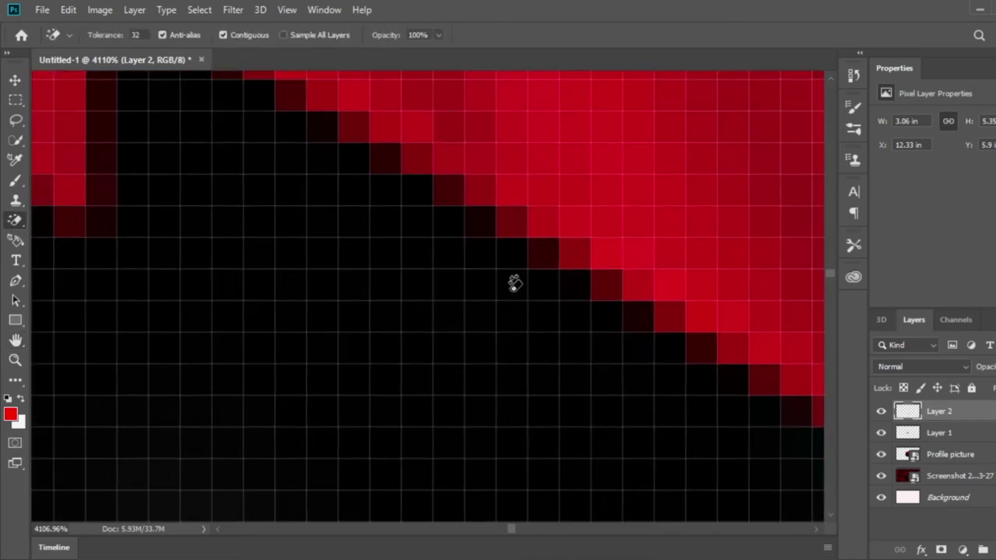
- Erase the diagonal run of grey pixels across the red hair
left_click(15, 340)
left_click_drag(93, 194, 489, 511)
left_click(15, 220)
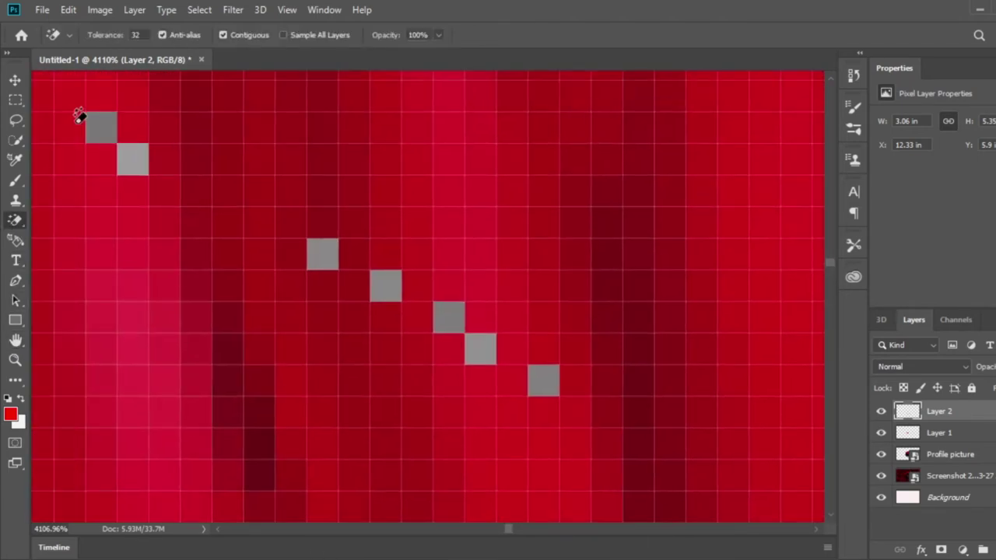
left_click(101, 127)
left_click(326, 253)
left_click(385, 286)
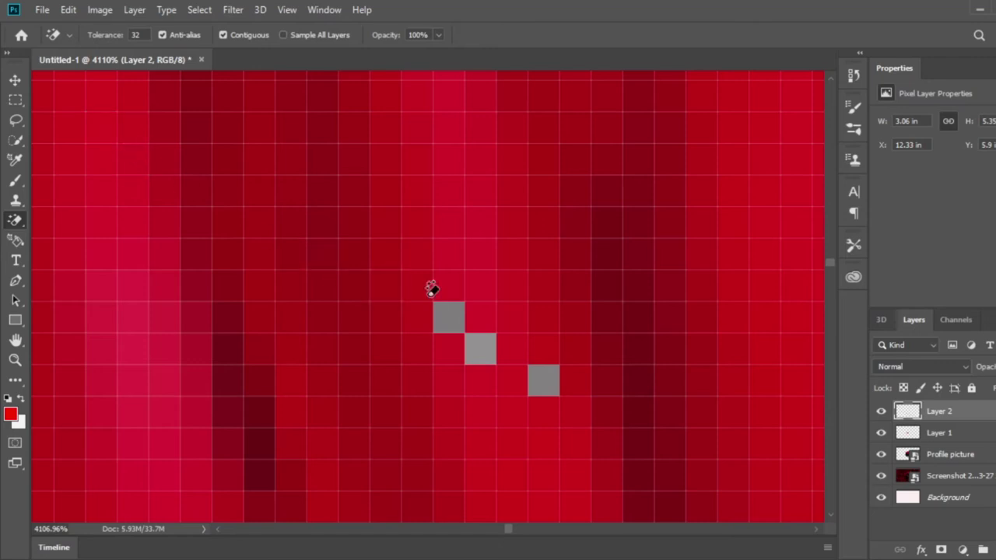
left_click(490, 342)
left_click(543, 380)
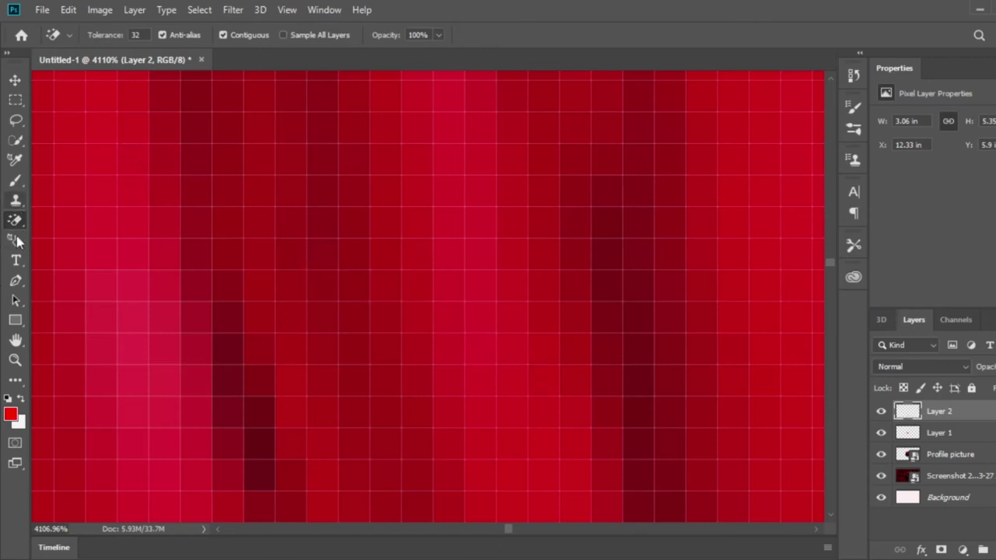
left_click(15, 360)
left_click_drag(358, 367, 78, 201)
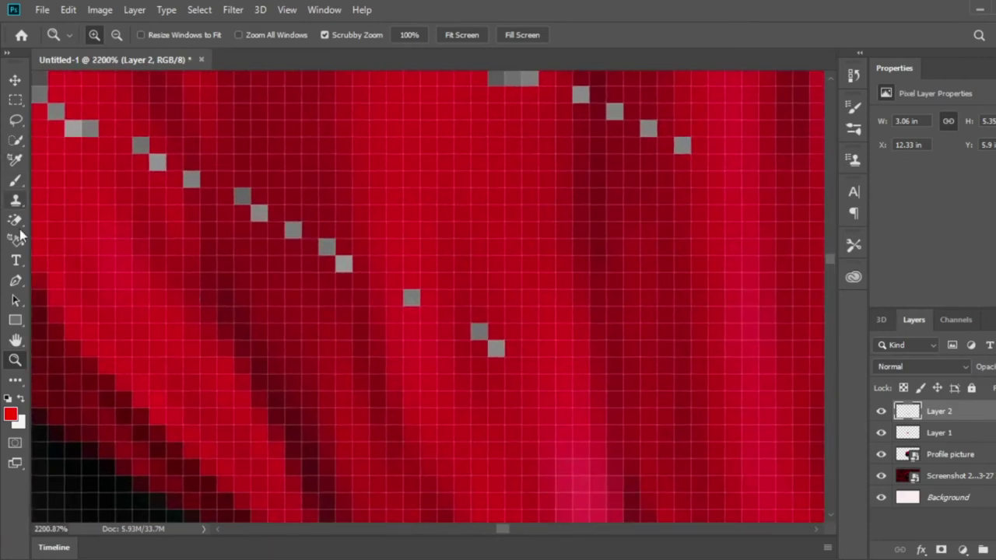
- Erase the long grey bar and the left diagonal line of grey blocks on the hair
left_click(15, 340)
mouse_move(122, 290)
left_mouse_down()
mouse_move(208, 437)
mouse_move(224, 437)
left_mouse_up()
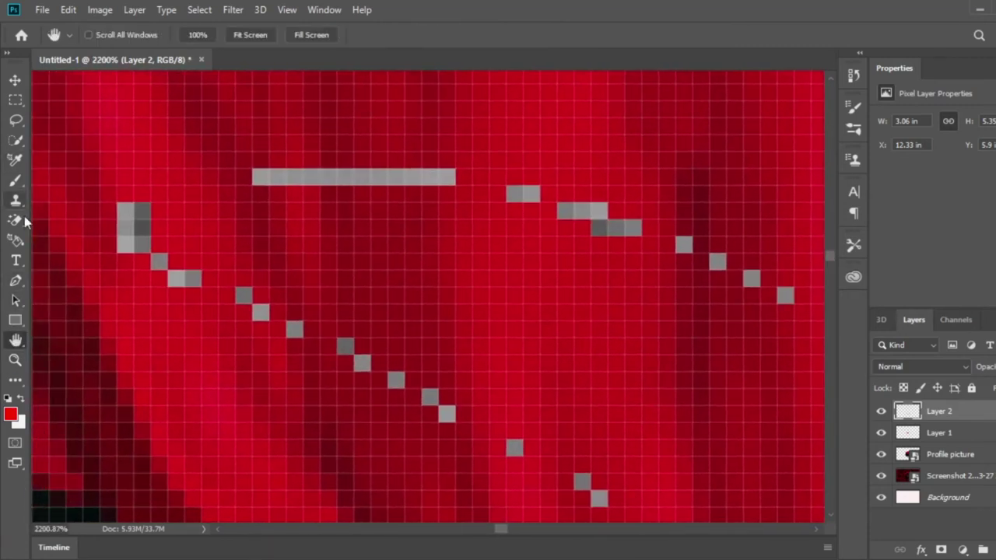
left_click(15, 219)
left_click(303, 177)
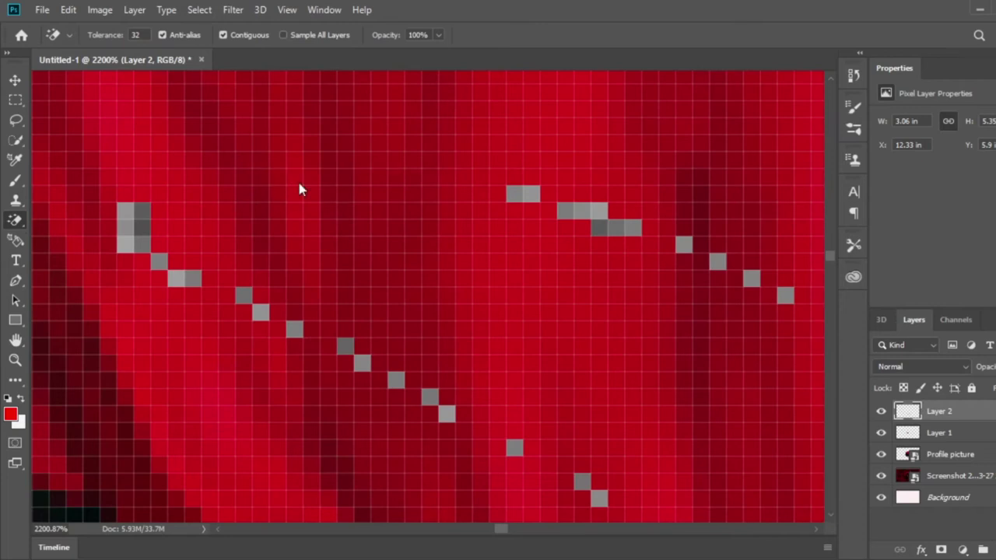
left_click(134, 217)
left_click(180, 276)
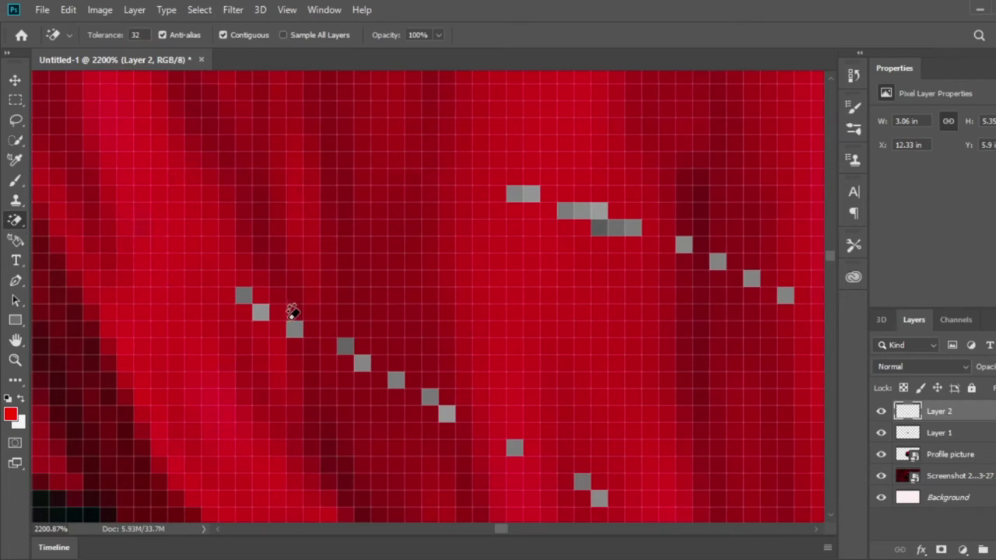
left_click(244, 295)
left_click(261, 312)
left_click(294, 329)
left_click(346, 347)
left_click(361, 363)
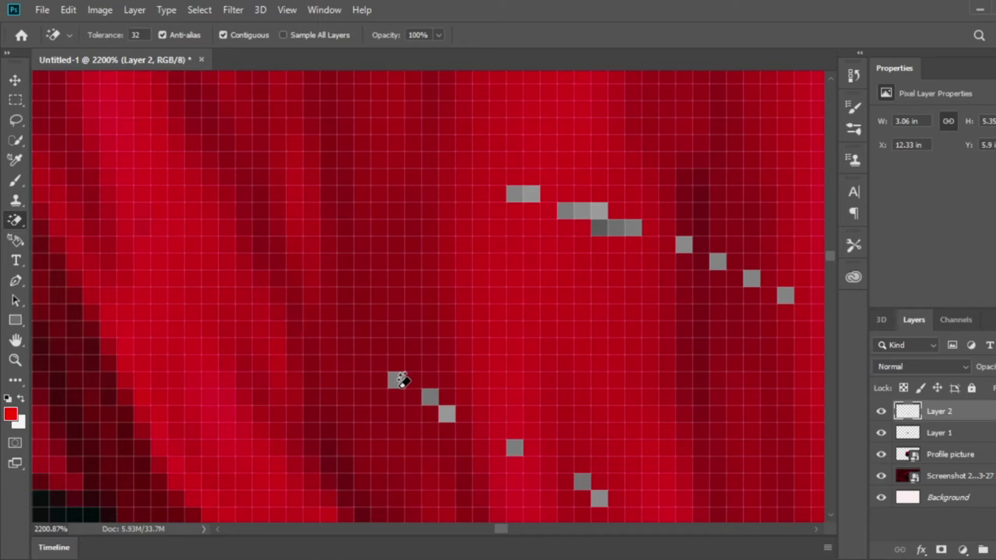
left_click(432, 396)
left_click(446, 414)
left_click(396, 380)
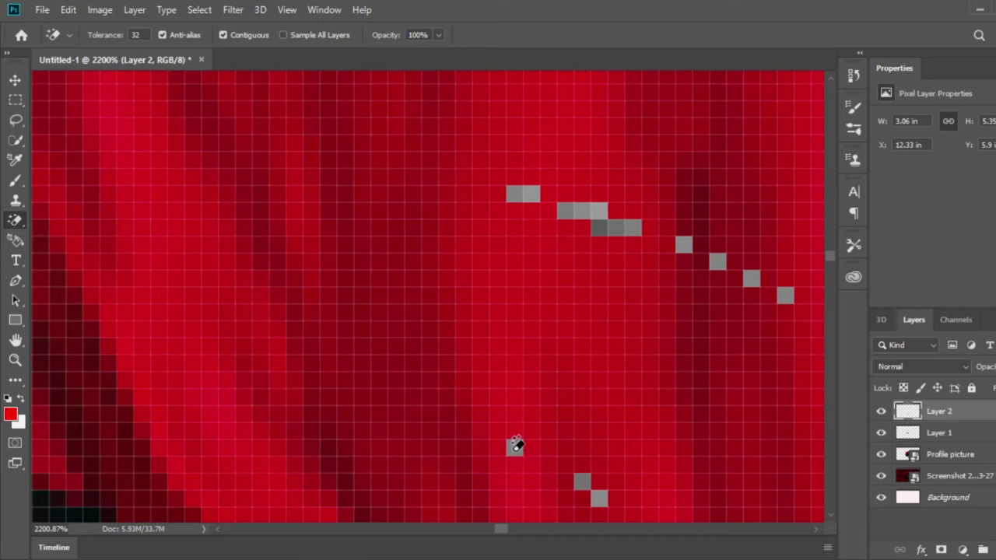
left_click(515, 447)
left_click(582, 480)
left_click(597, 497)
- Erase the grey bar and blocks along the right diagonal line
left_click(543, 197)
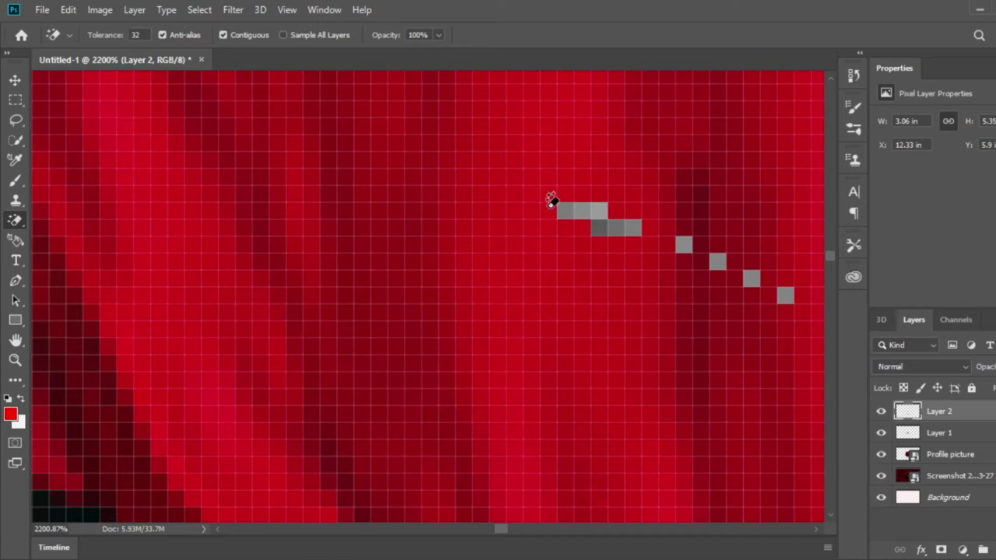
left_click(562, 207)
left_click(604, 219)
left_click(634, 227)
left_click(684, 245)
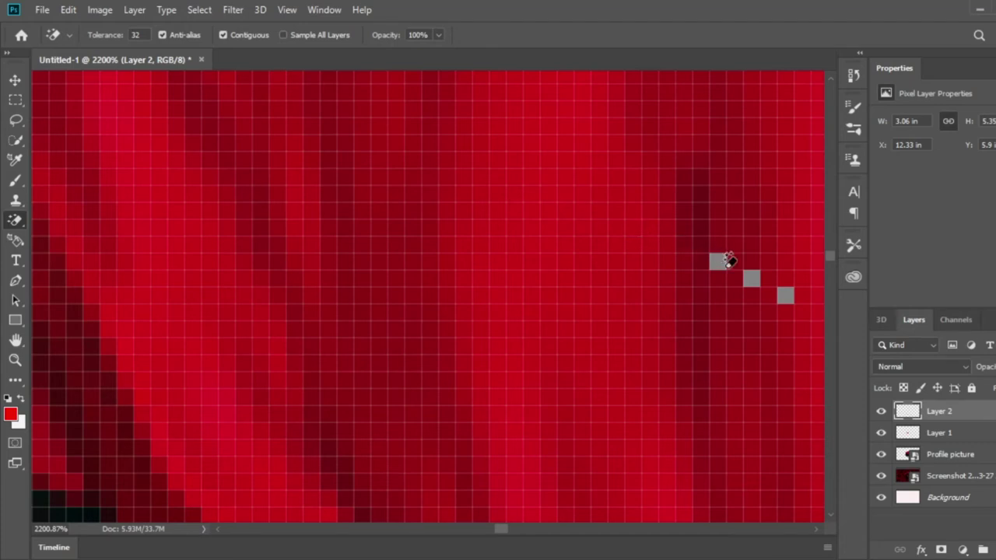
left_click(717, 261)
left_click(751, 279)
left_click(785, 295)
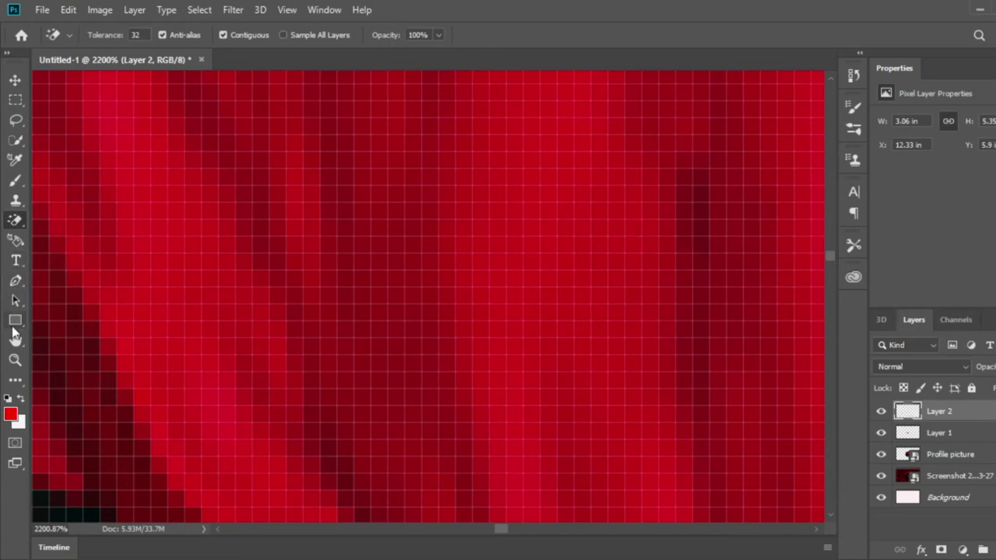
left_click(15, 359)
left_click_drag(295, 351, 396, 355)
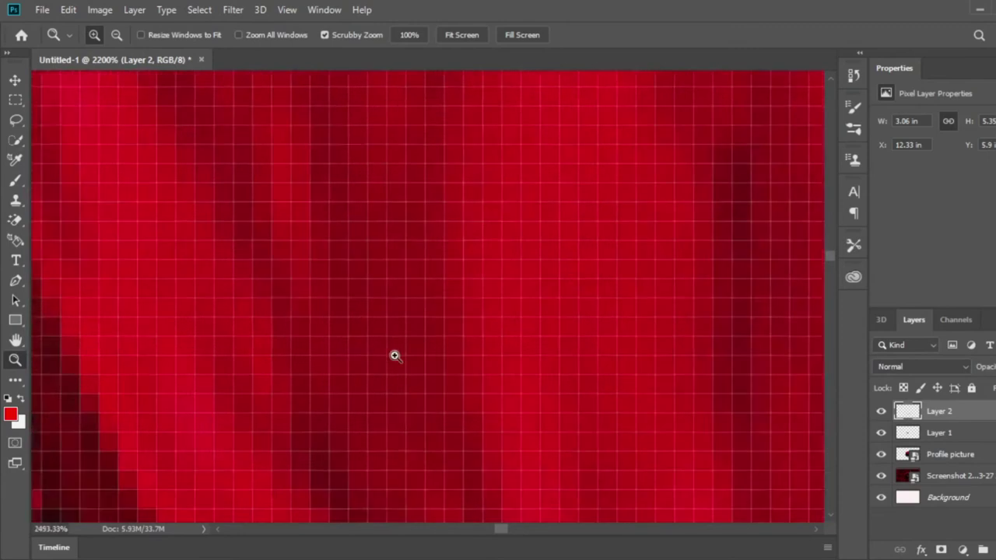
left_click(15, 340)
mouse_move(267, 238)
left_mouse_down()
mouse_move(349, 340)
mouse_move(396, 271)
mouse_move(347, 461)
mouse_move(418, 251)
mouse_move(254, 402)
mouse_move(269, 415)
left_mouse_up()
- Erase the grey pixels along the hair strand and the nearby grey patch
left_click(15, 219)
left_click(384, 195)
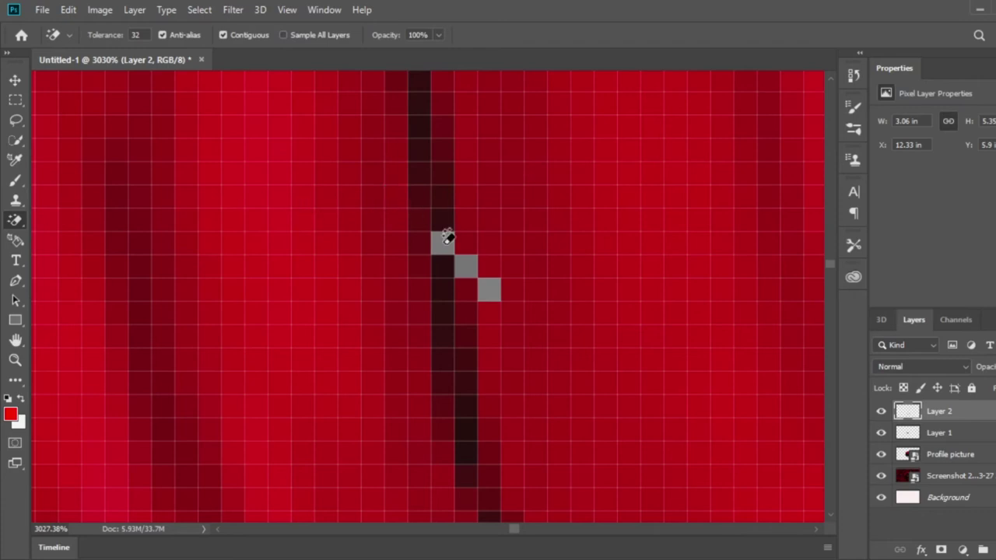
left_click(440, 241)
left_click(465, 265)
left_click(488, 289)
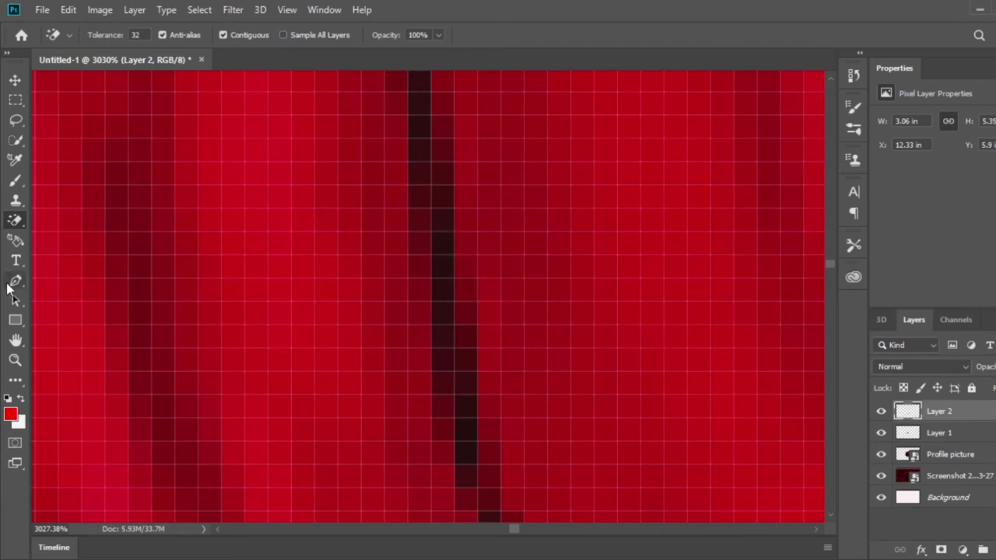
left_click(15, 340)
left_click_drag(505, 467, 591, 351)
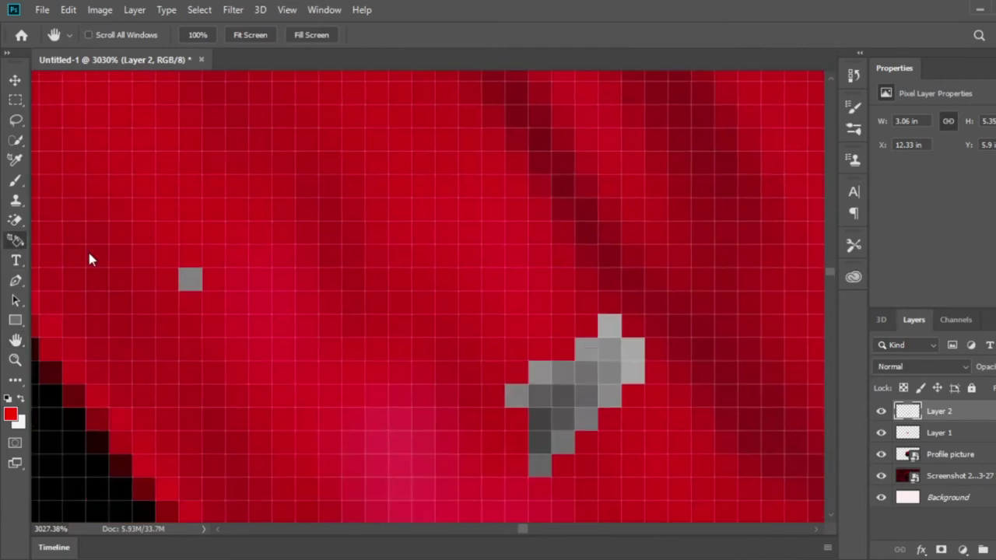
key("g")
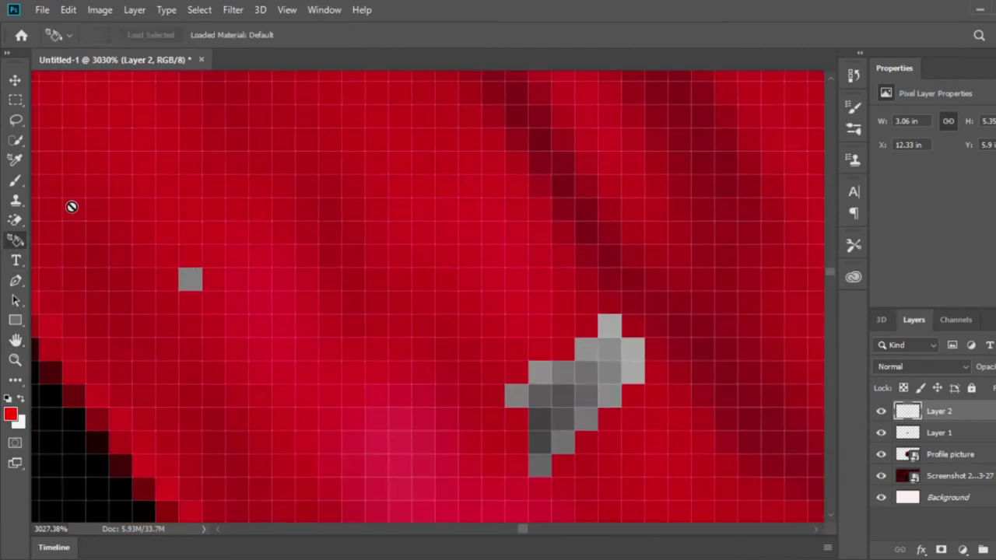
left_click(15, 220)
left_click(568, 393)
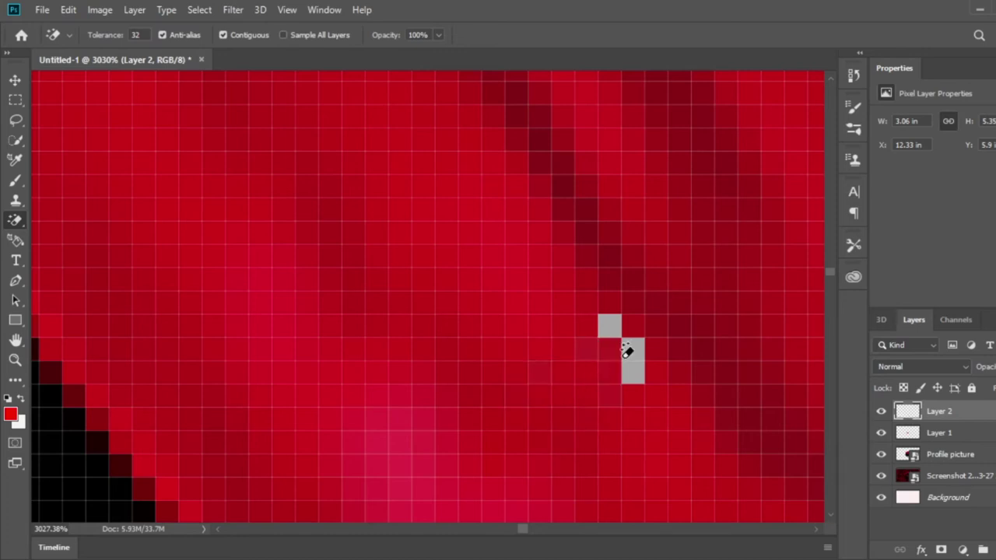
left_click(633, 349)
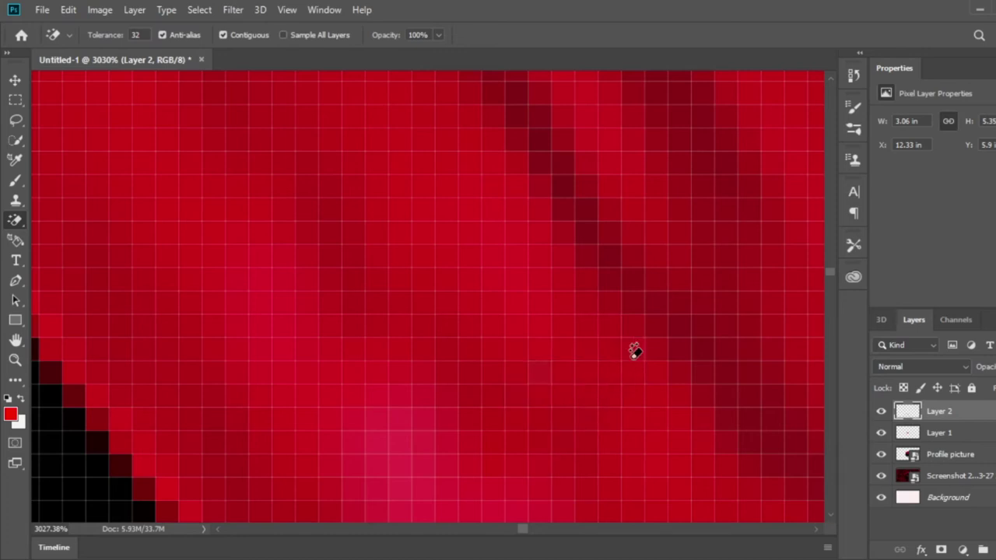
- Erase the grey patch on the dark strand and the remaining scattered grey pixels
left_click(15, 340)
left_click_drag(362, 376, 349, 317)
left_click_drag(279, 226, 288, 311)
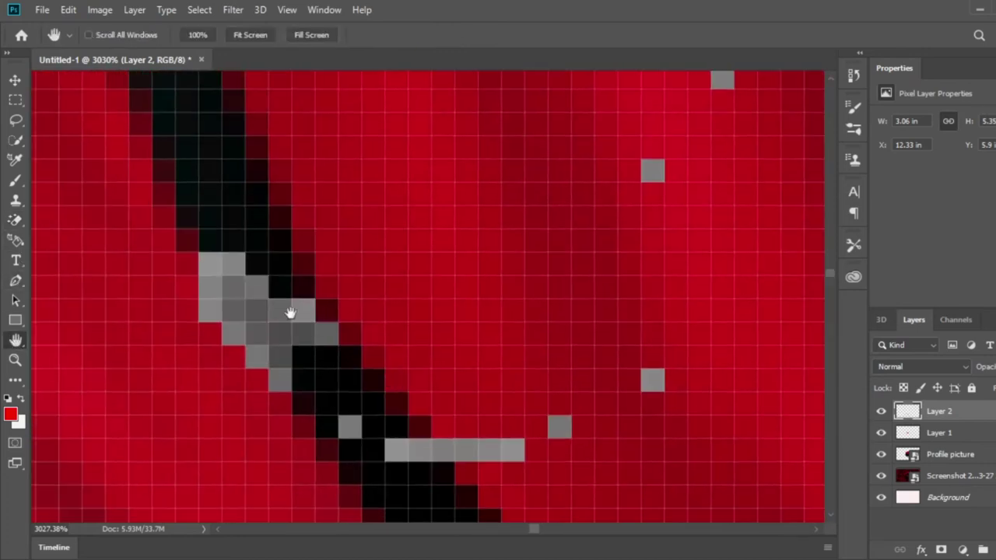
left_click(16, 220)
left_click(231, 285)
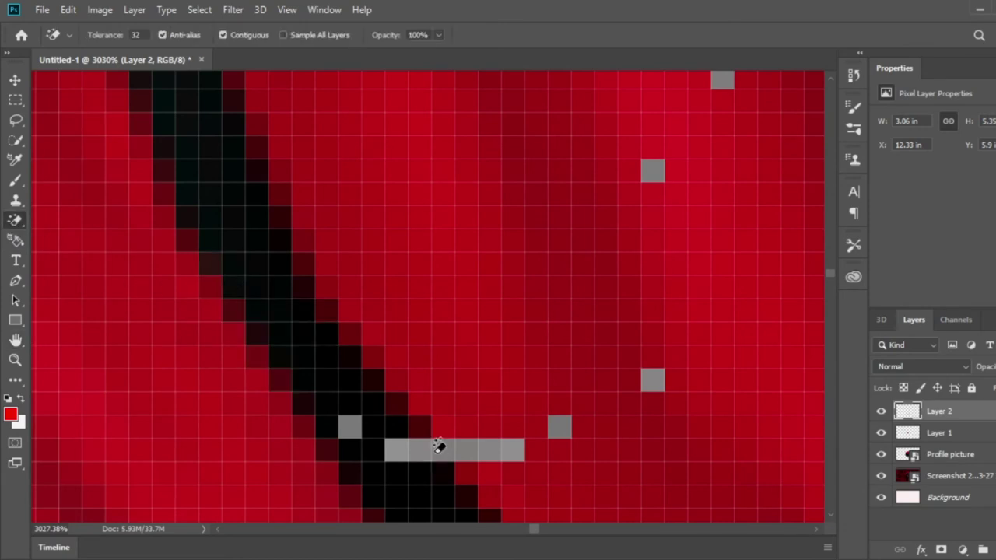
left_click(439, 446)
left_click(351, 426)
left_click(565, 426)
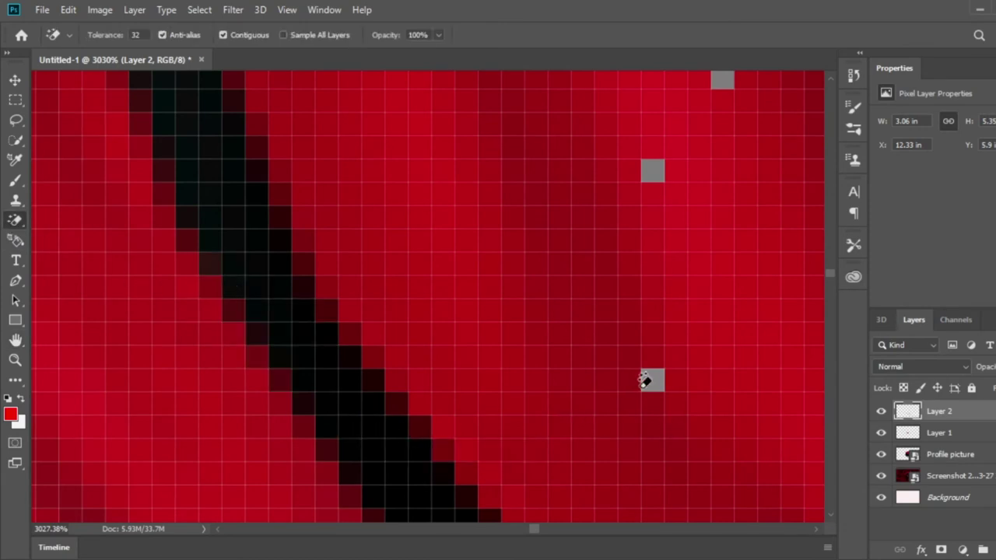
left_click(644, 380)
left_click(721, 77)
left_click(660, 165)
left_click(16, 340)
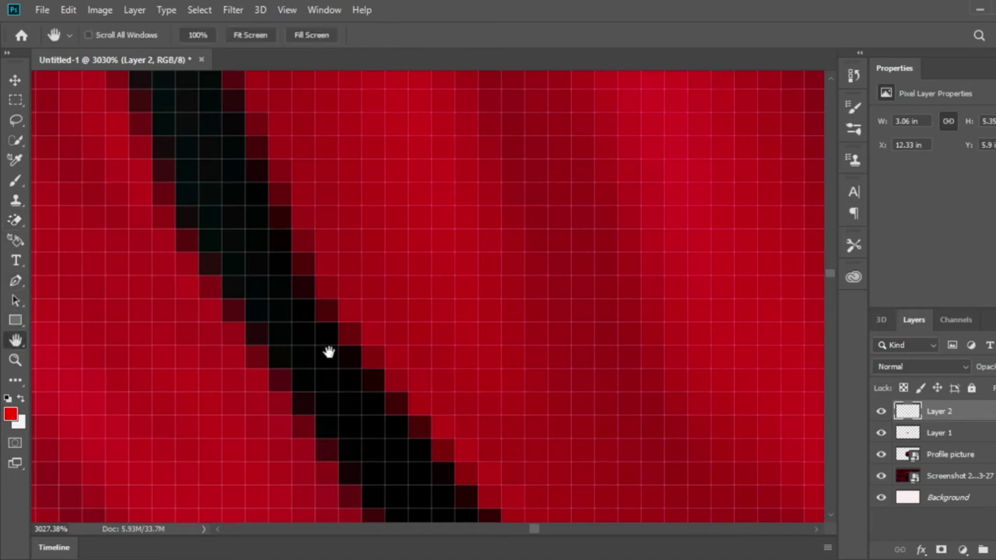
- Erase the diagonal trail of grey pixels on Layer 2 with the Magic Eraser
left_click_drag(328, 352, 567, 153)
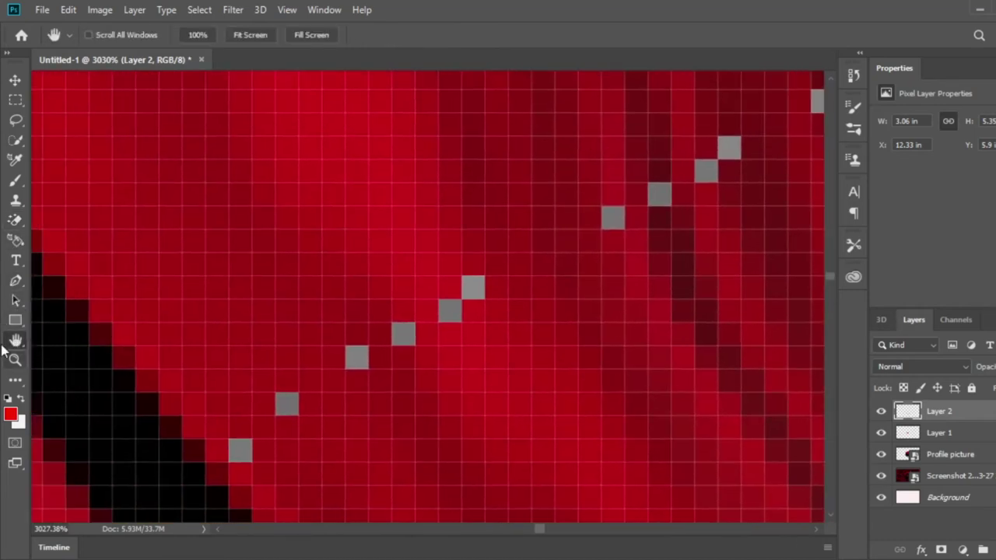
left_click(16, 220)
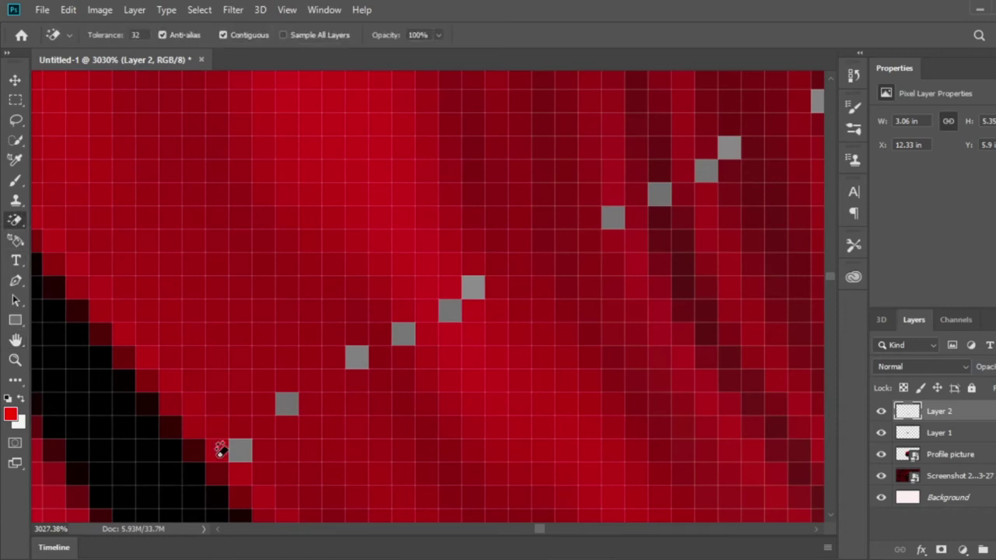
left_click(238, 450)
left_click(358, 357)
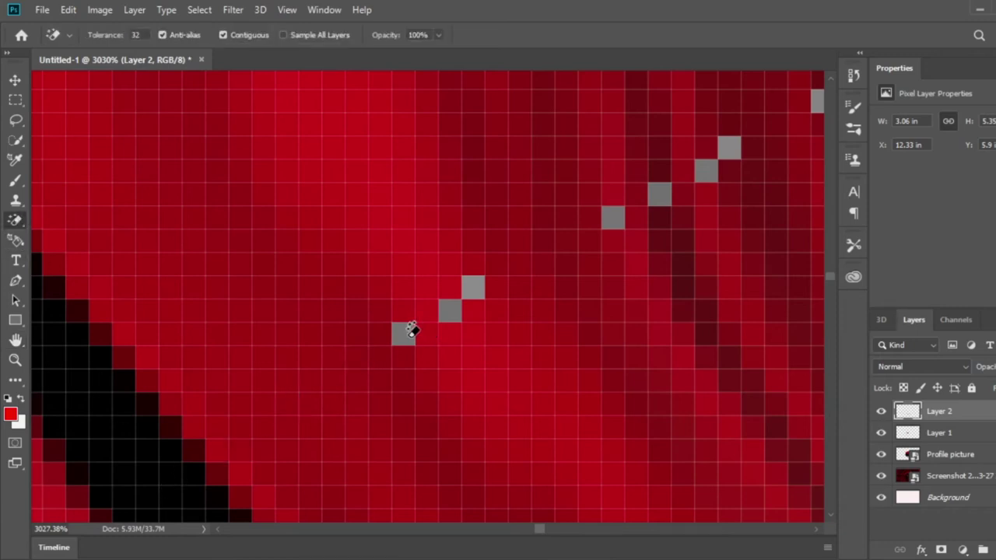
left_click(403, 334)
left_click(450, 310)
left_click(472, 286)
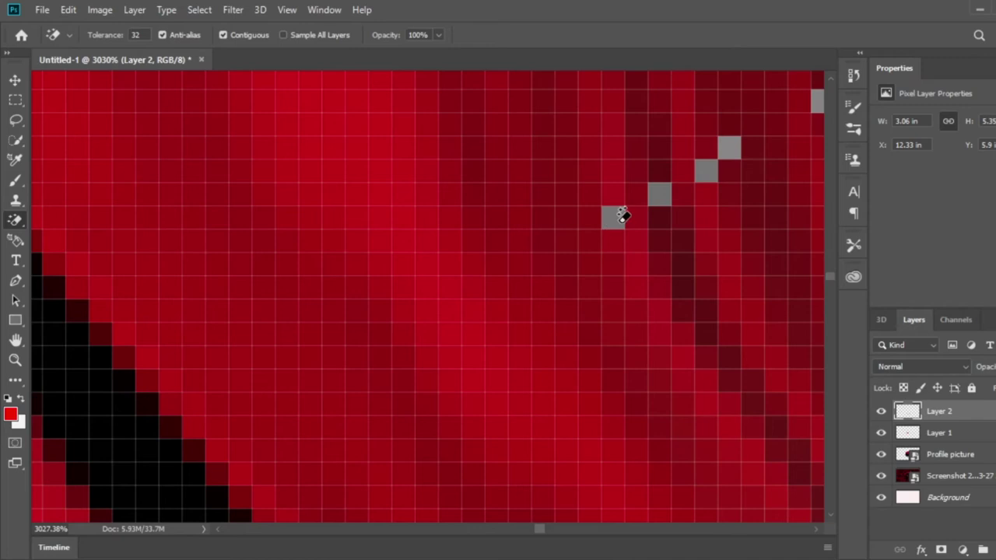
left_click(618, 217)
left_click(661, 194)
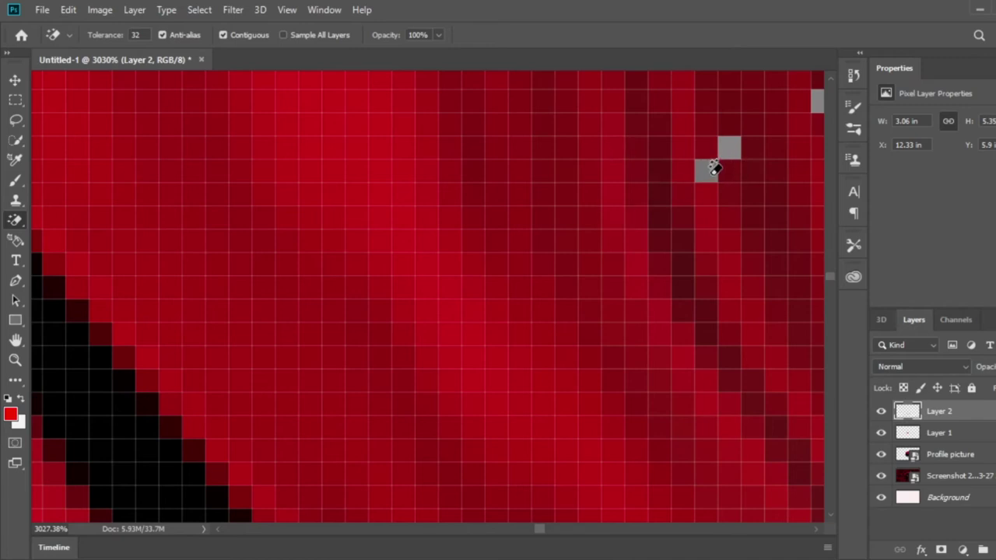
- Pan to the curving line of grey pixels and erase it, plus two stray specks
left_click(16, 340)
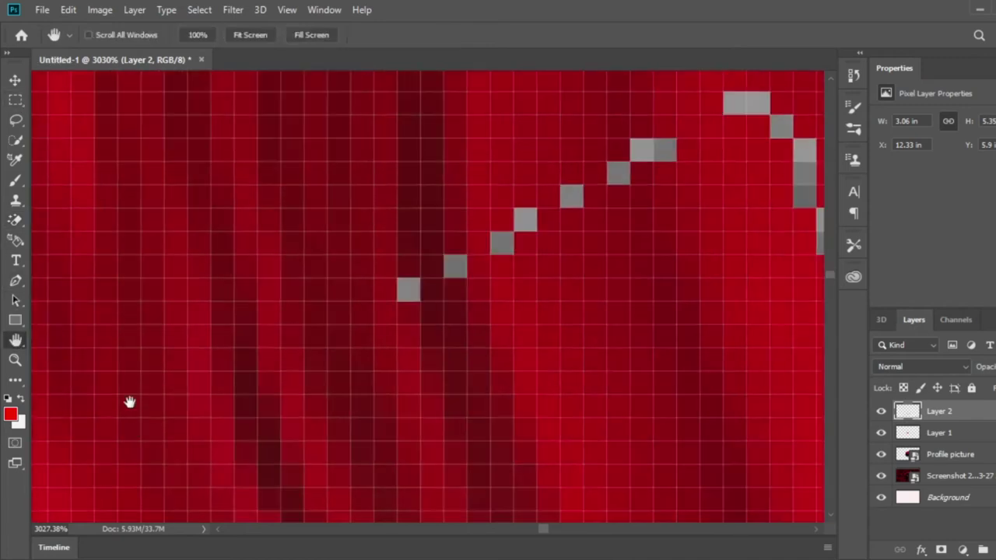
left_click_drag(560, 208, 572, 406)
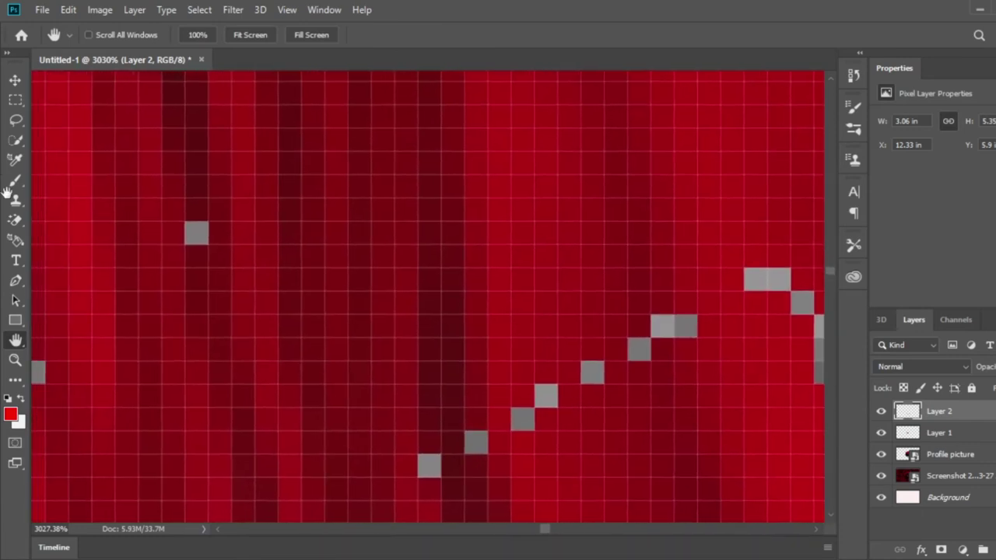
left_click(15, 221)
left_click(198, 228)
left_click(40, 370)
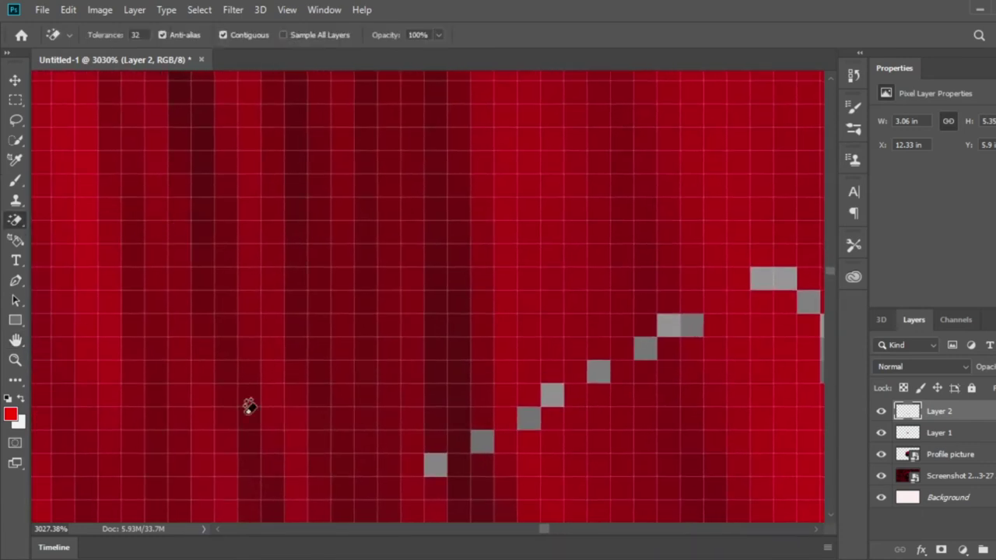
left_click(436, 465)
left_click(481, 441)
left_click(550, 395)
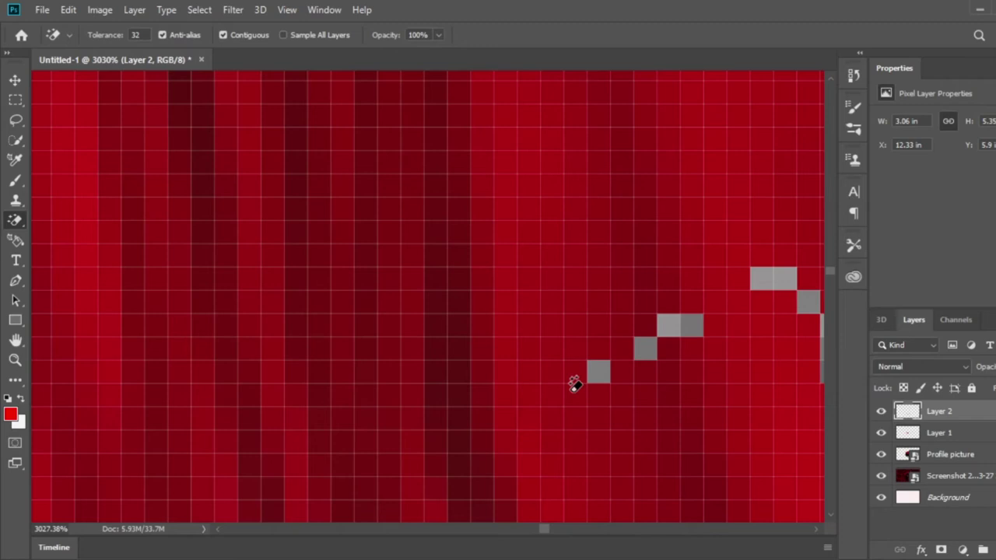
left_click(599, 371)
left_click(649, 356)
left_click(672, 325)
left_click(779, 285)
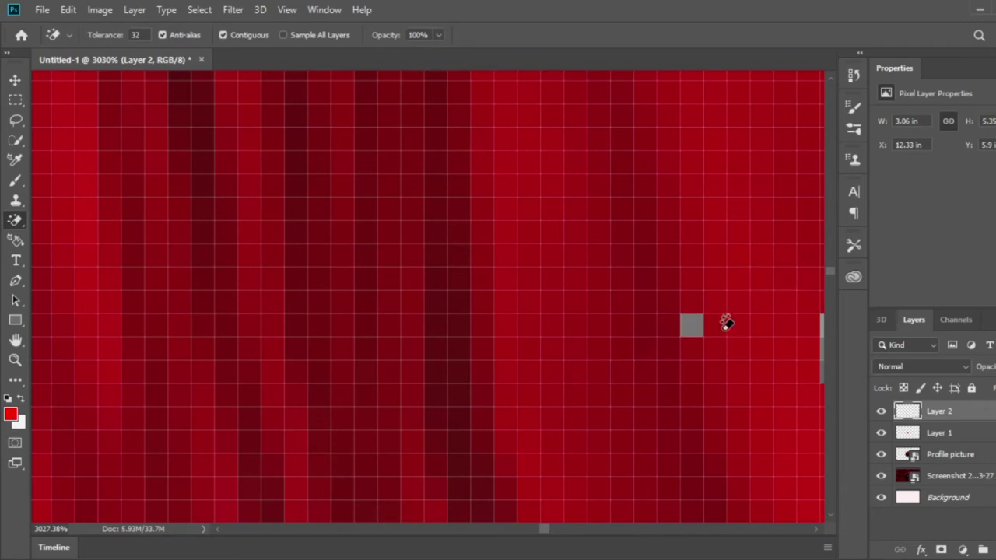
left_click(692, 325)
- Pan over and erase the vertical line of grey pixel cells
left_click(17, 341)
mouse_move(47, 342)
left_mouse_down()
mouse_move(178, 324)
mouse_move(285, 411)
mouse_move(93, 272)
left_mouse_up()
left_click(15, 220)
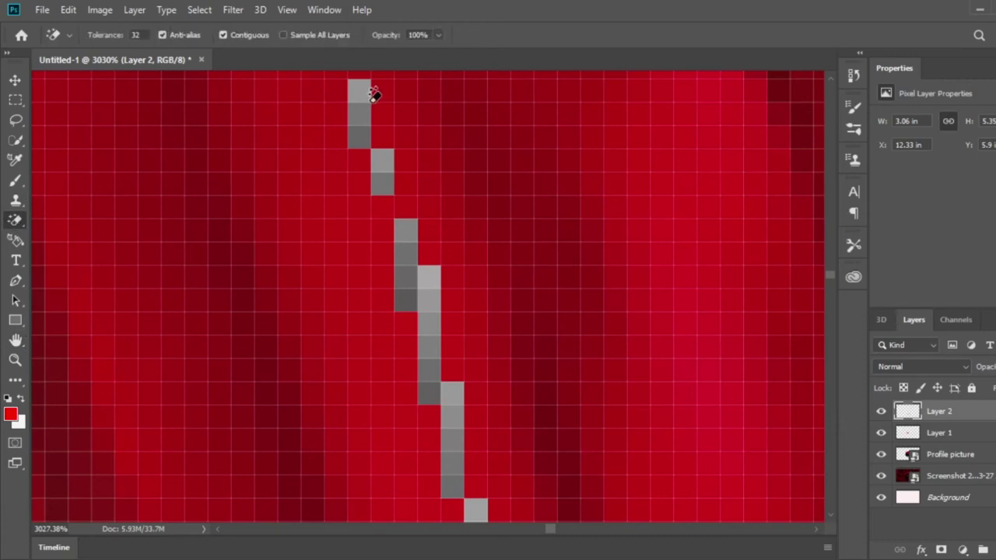
left_click(372, 92)
left_click(385, 154)
left_click(385, 181)
left_click(412, 267)
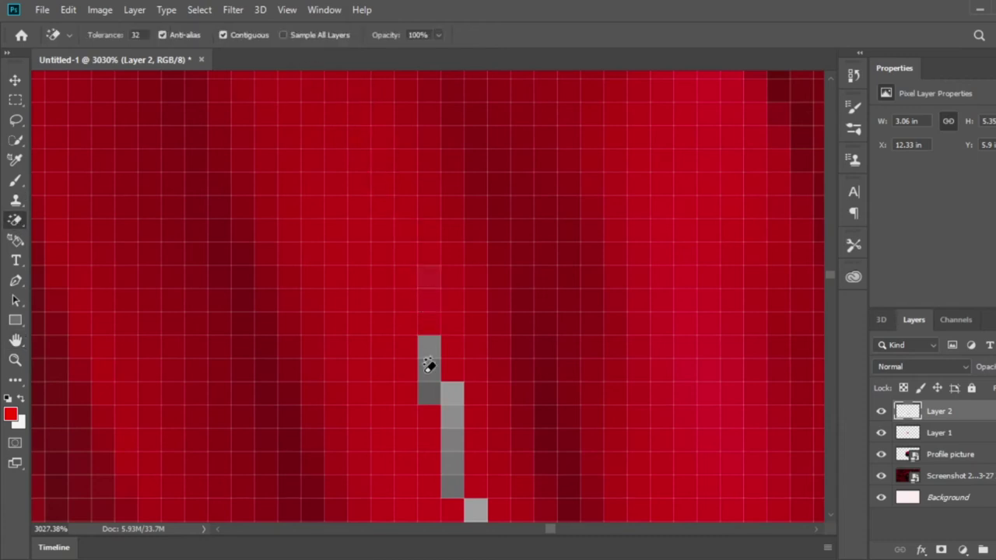
left_click(429, 366)
left_click(451, 458)
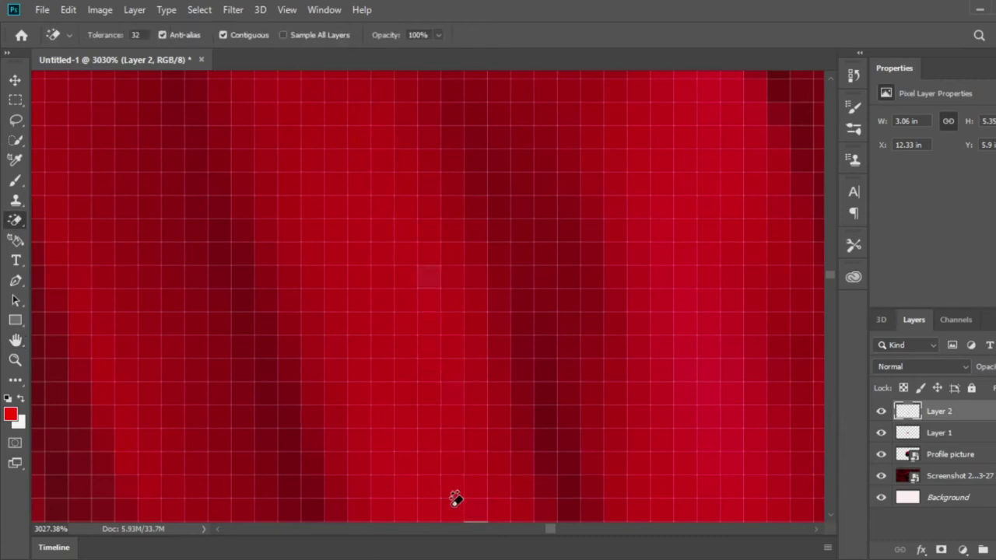
- Erase a faint greyish pixel and the next grey pixel column
left_click(16, 340)
left_click_drag(222, 443, 225, 264)
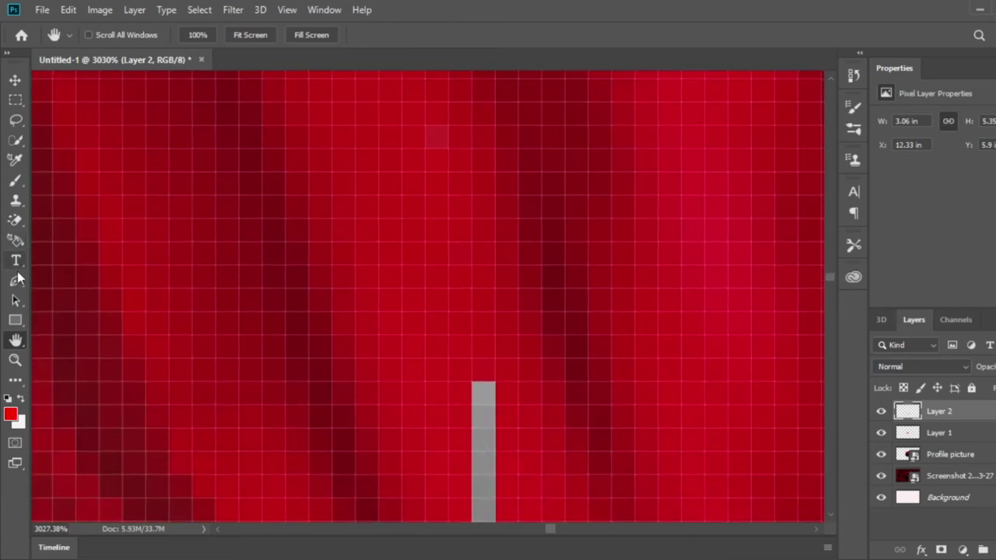
left_click(16, 221)
left_click(438, 136)
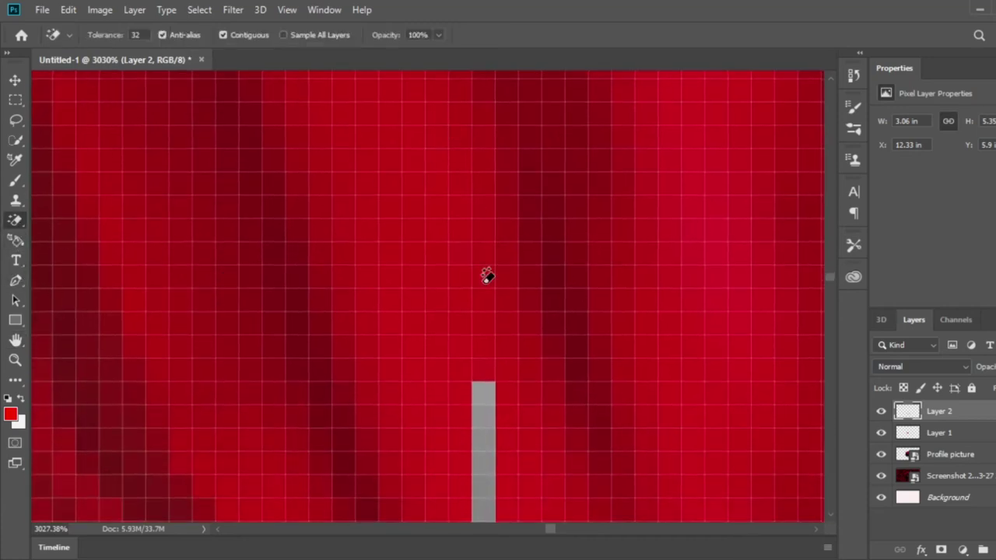
left_click(481, 442)
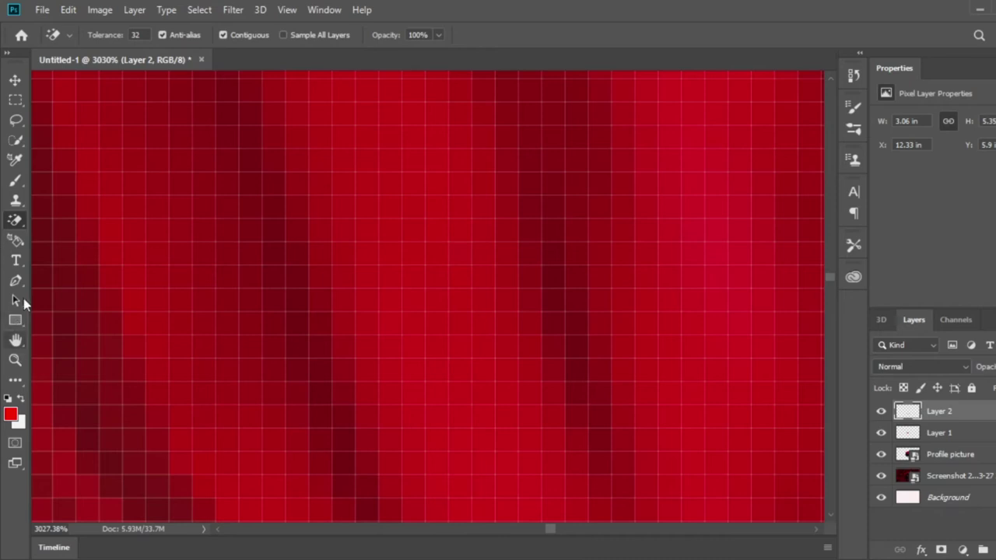
- Move into the black area and erase the grey pixel column and leftover faint pixels
left_click(16, 340)
left_click_drag(343, 257, 542, 178)
left_click_drag(45, 182, 32, 218)
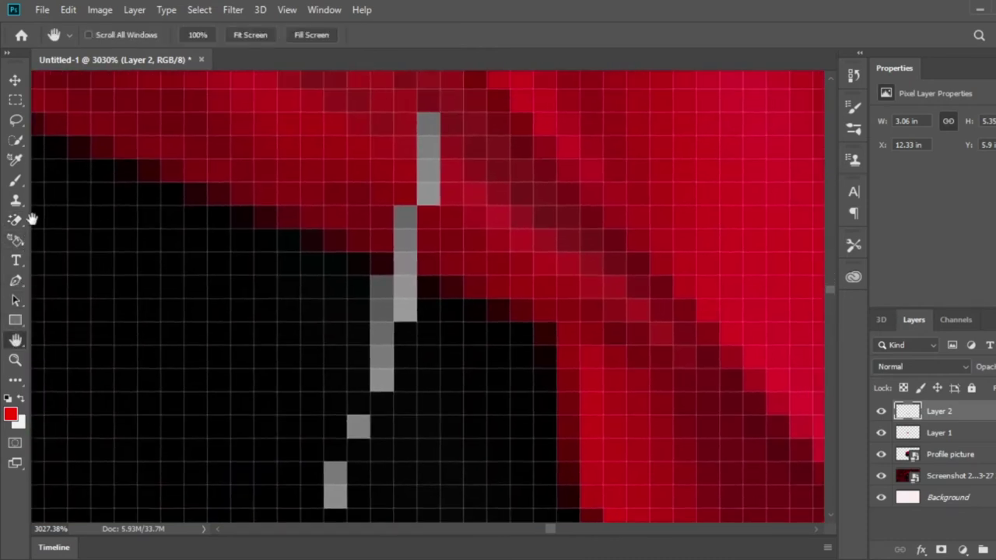
left_click_drag(164, 316, 195, 280)
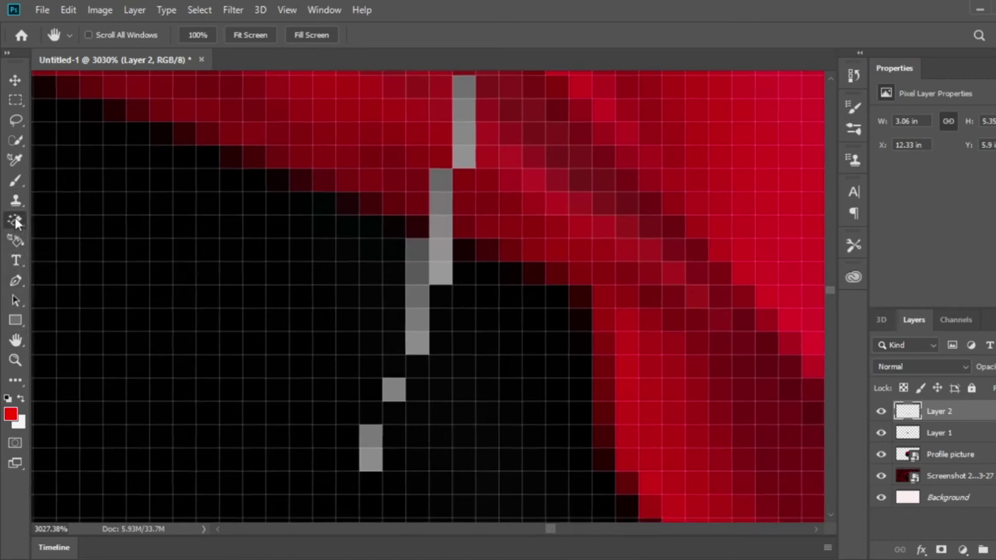
left_click(17, 221)
left_click(465, 147)
left_click(435, 261)
left_click(410, 339)
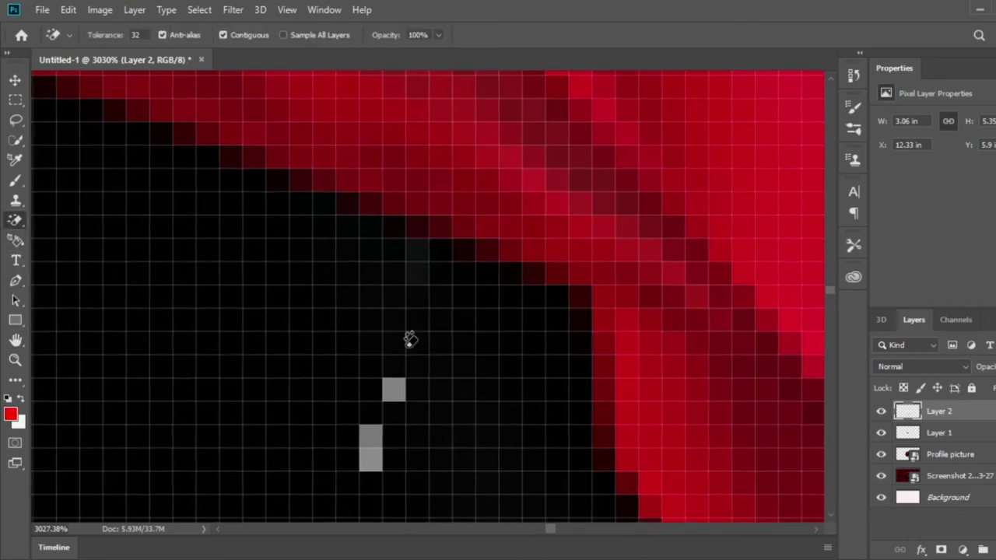
left_click(417, 273)
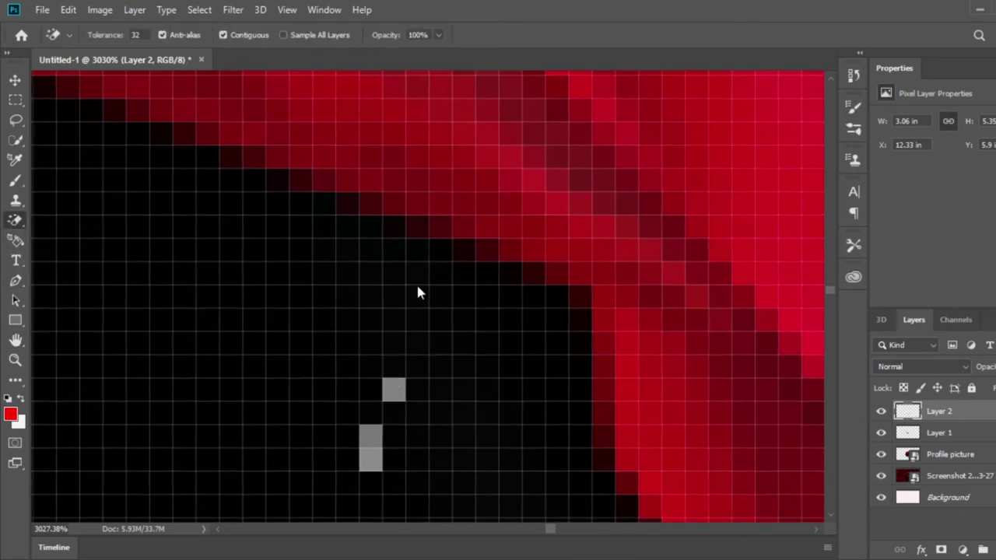
left_click(393, 382)
left_click(371, 435)
left_click(16, 239)
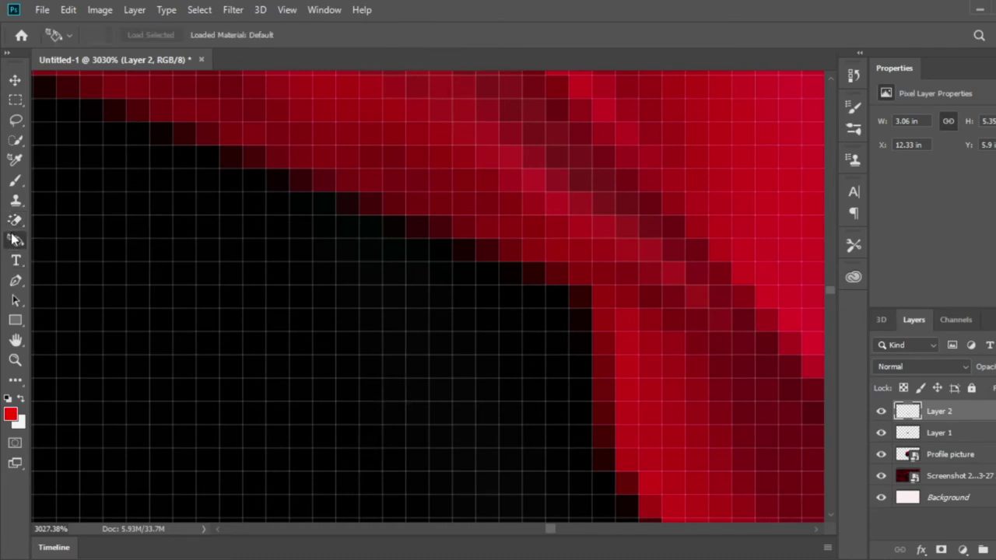
- Erase the grey squares and grey pixel bars deeper in the black area
left_click(16, 340)
left_click_drag(195, 404, 304, 329)
left_click_drag(135, 309, 256, 304)
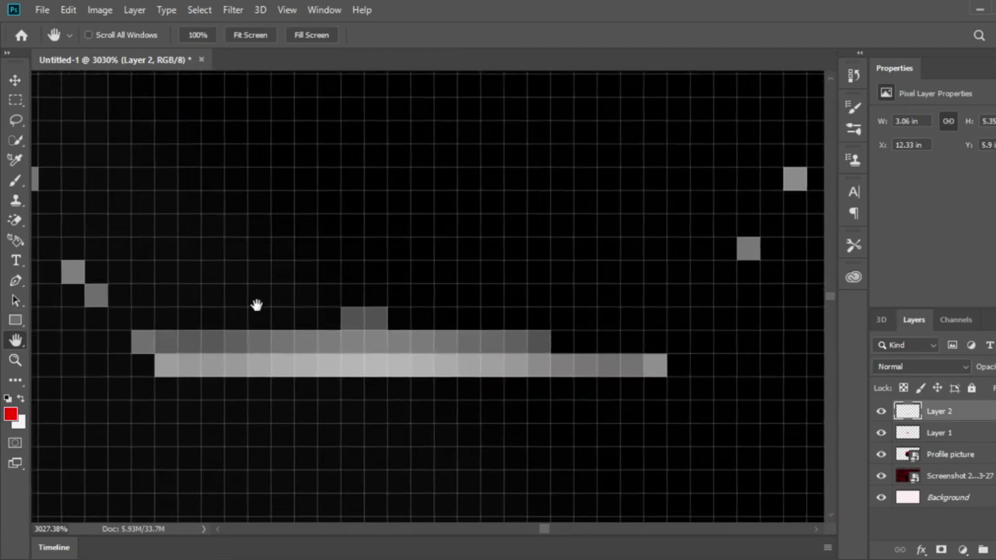
left_click(14, 221)
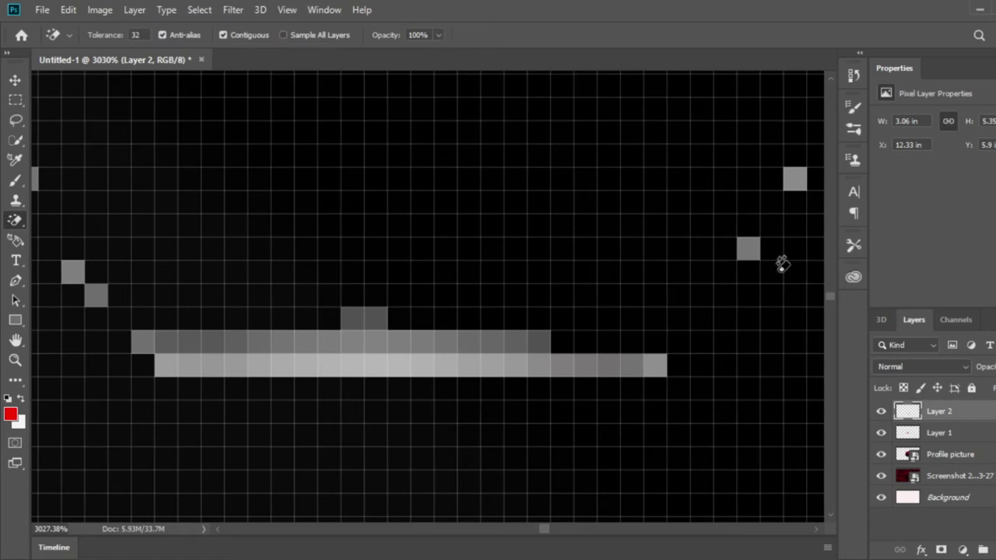
left_click(748, 247)
left_click(801, 181)
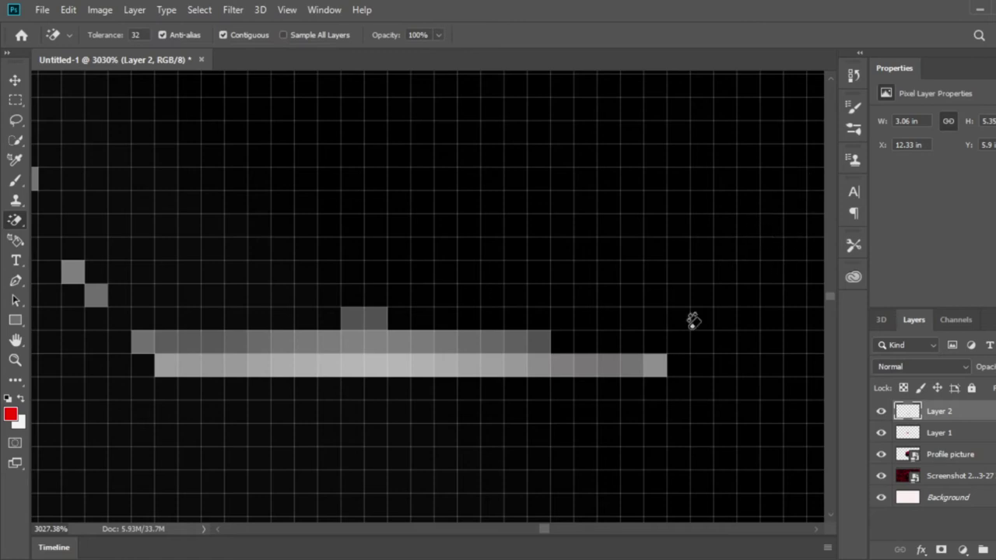
left_click(486, 339)
left_click(611, 366)
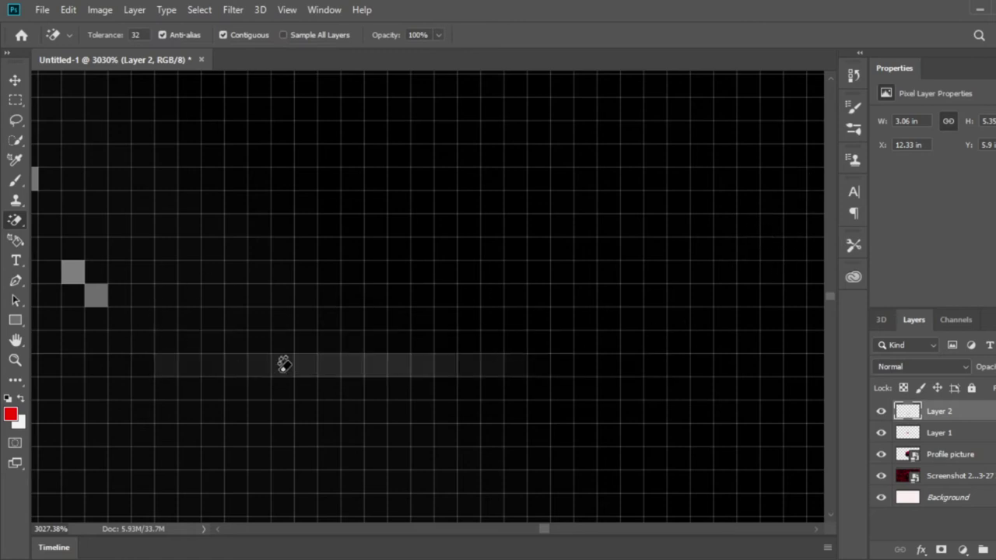
left_click(284, 365)
left_click(78, 269)
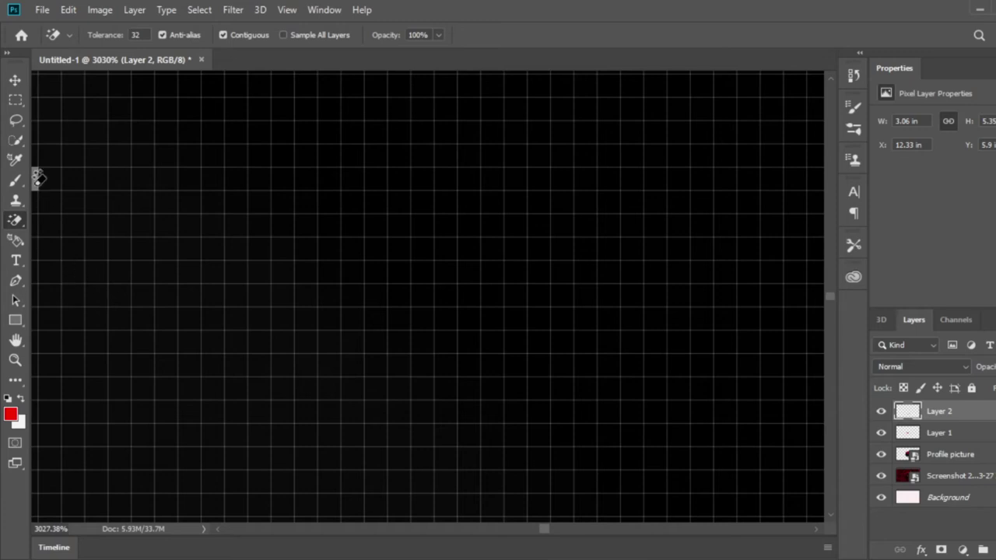
- Erase the column of grey blocks along the red edge
left_click(16, 340)
left_click_drag(436, 327, 490, 456)
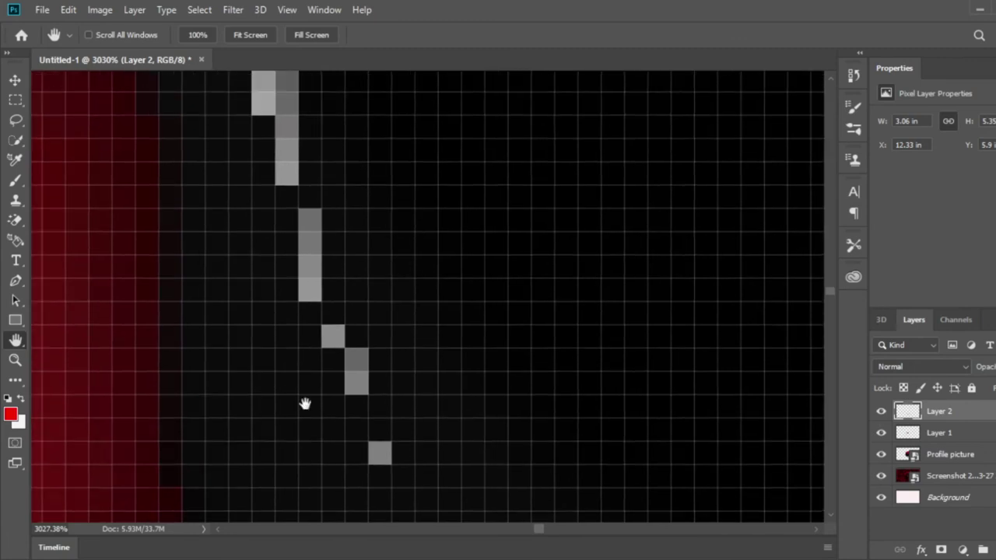
left_click(16, 221)
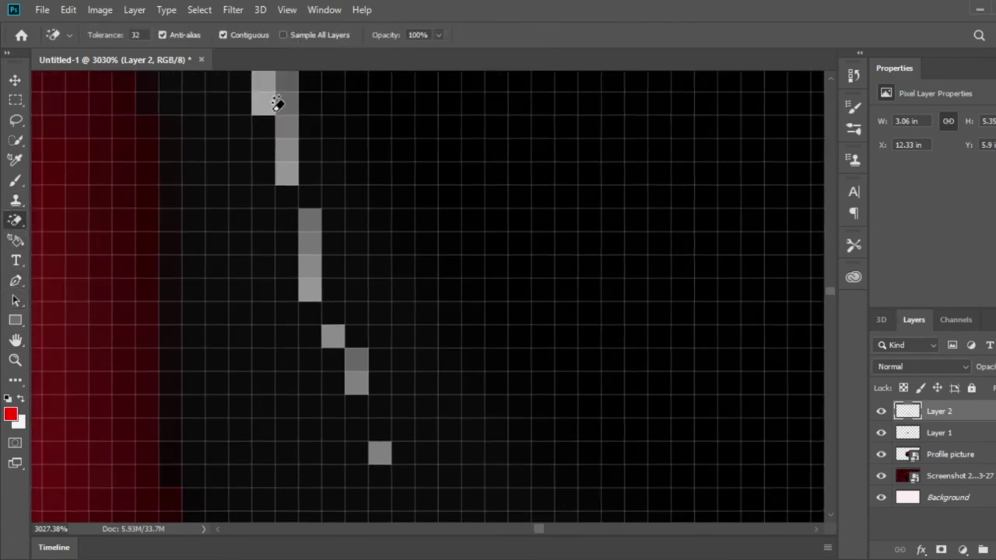
left_click(278, 104)
left_click(294, 160)
left_click(316, 267)
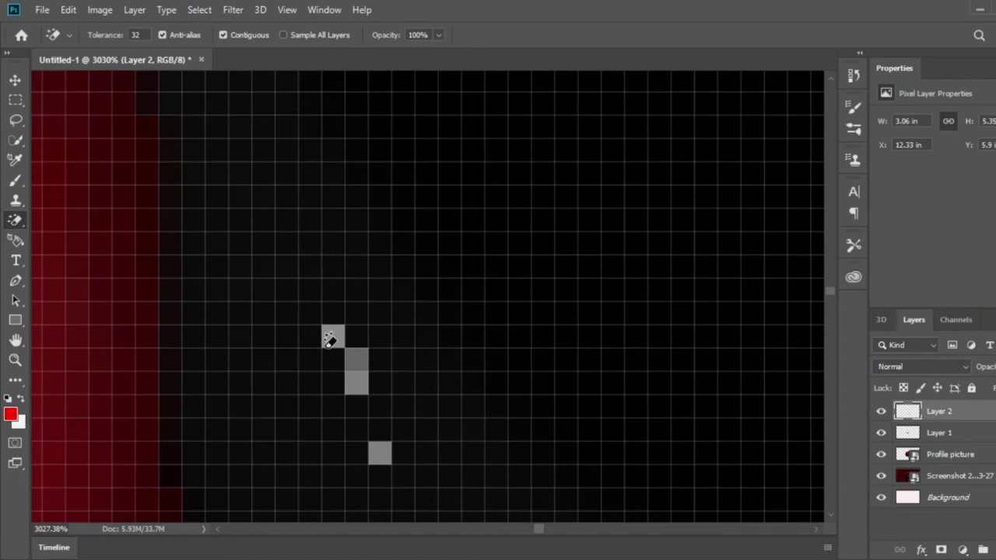
left_click(350, 355)
left_click(362, 382)
left_click(381, 447)
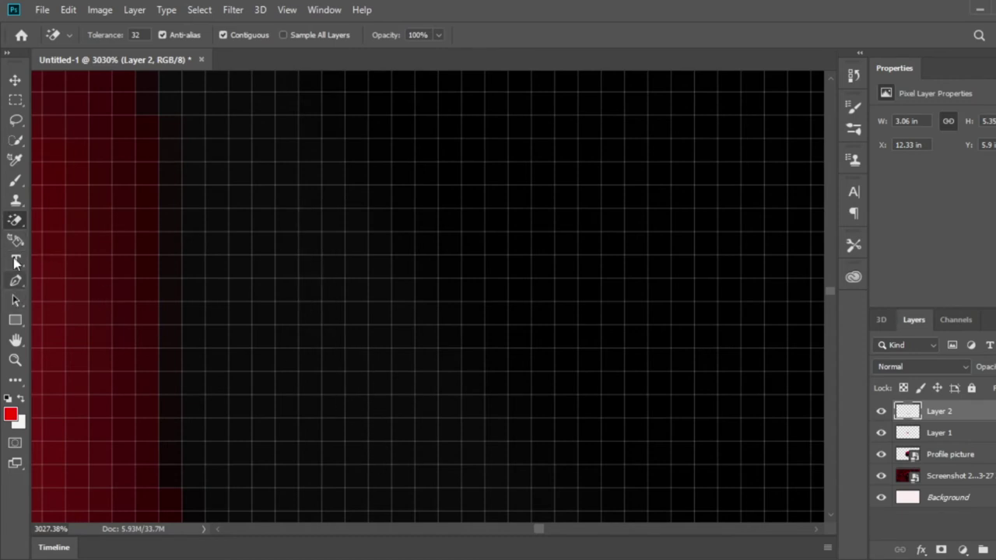
- Pan to the final grey block and erase it
left_click(16, 340)
left_click_drag(133, 289, 270, 327)
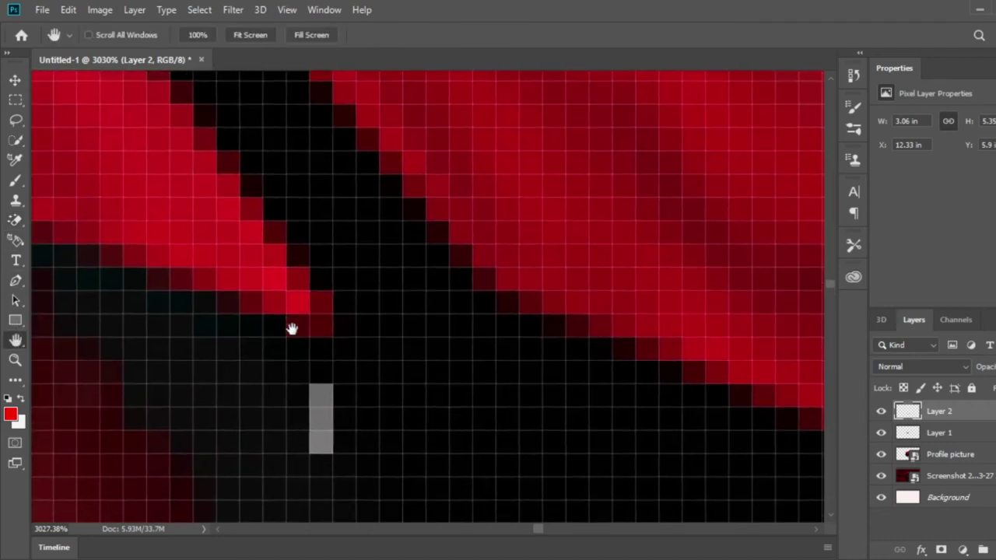
left_click(15, 220)
left_click(317, 381)
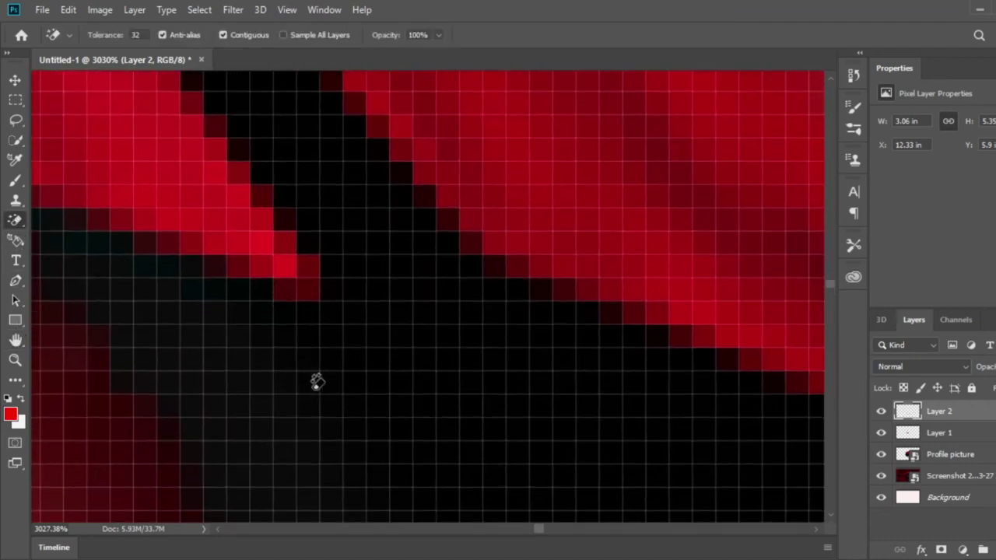
- Zoom out to the full canvas and drag the Layer 2 teeth up under the glowing eyes
left_click(16, 360)
left_click_drag(420, 346, 232, 335)
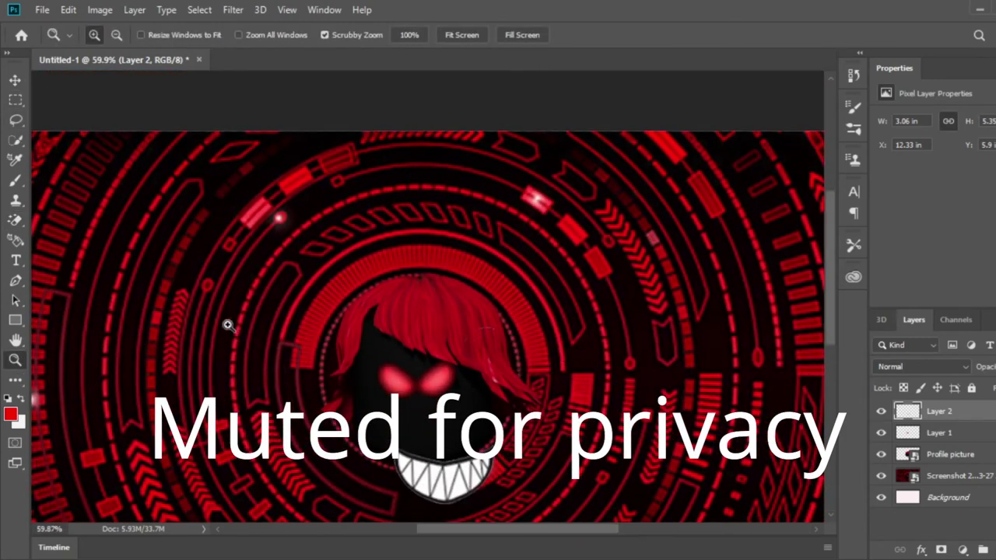
left_click_drag(228, 324, 278, 334)
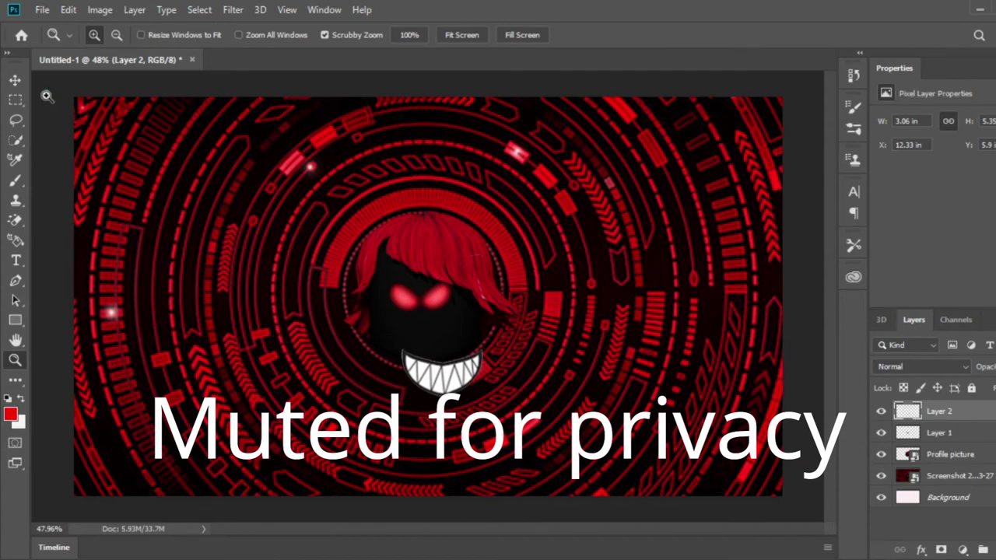
left_click(17, 80)
left_click_drag(457, 382, 421, 343)
- Commit the teeth placement, then try enlarging the Profile picture head and undo it
key("Return")
left_click(379, 358)
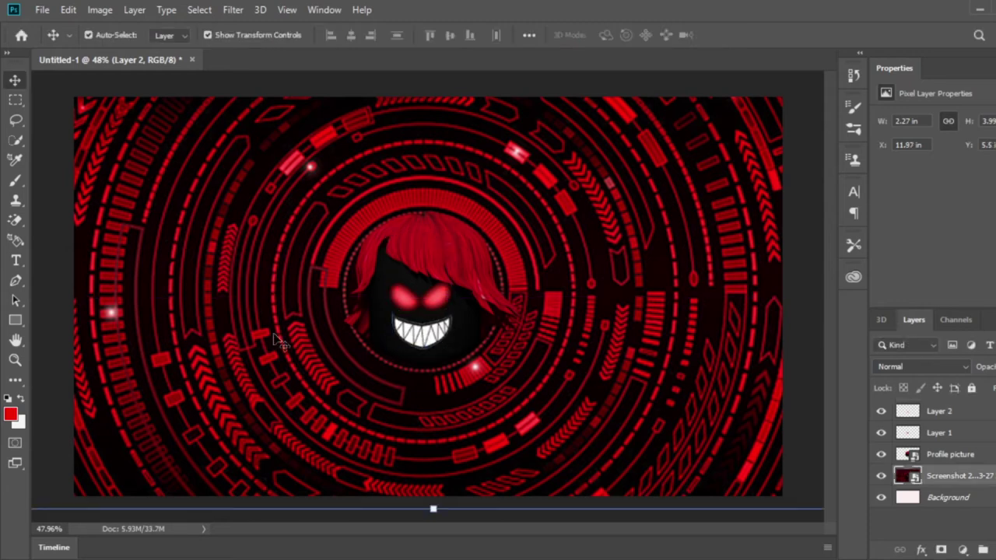
left_click(469, 358)
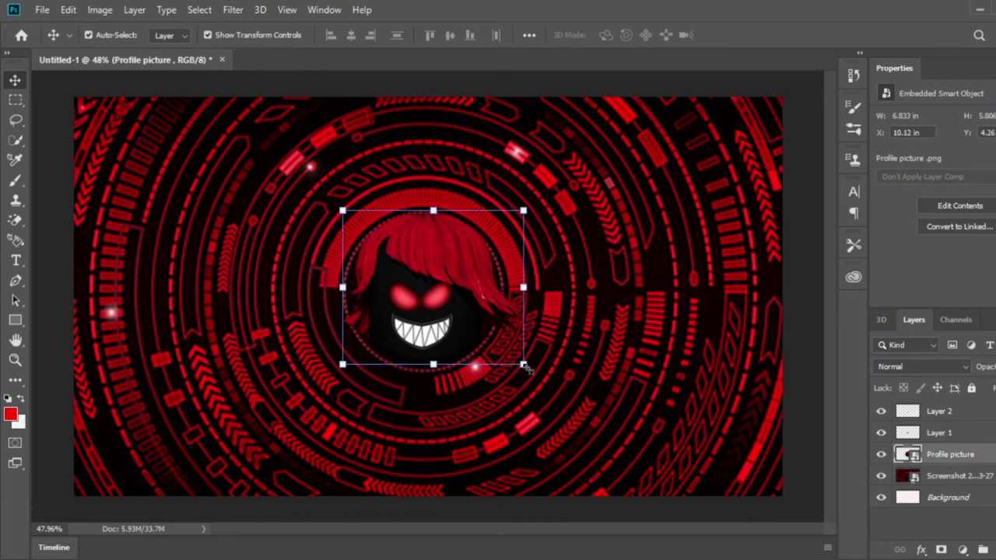
left_click_drag(526, 368, 661, 419)
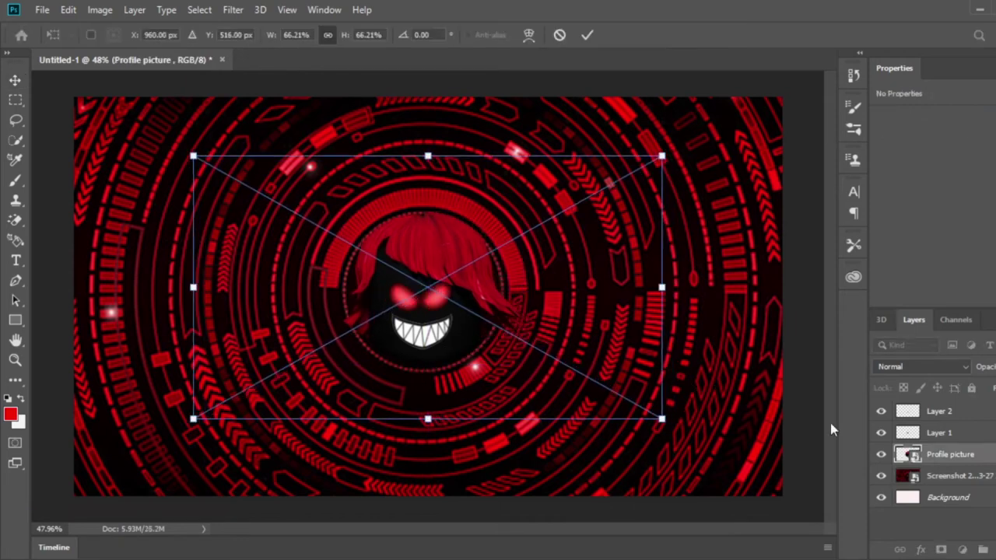
key("ctrl+z")
- Scale the teeth layer up to about 108% and commit
left_click(936, 432)
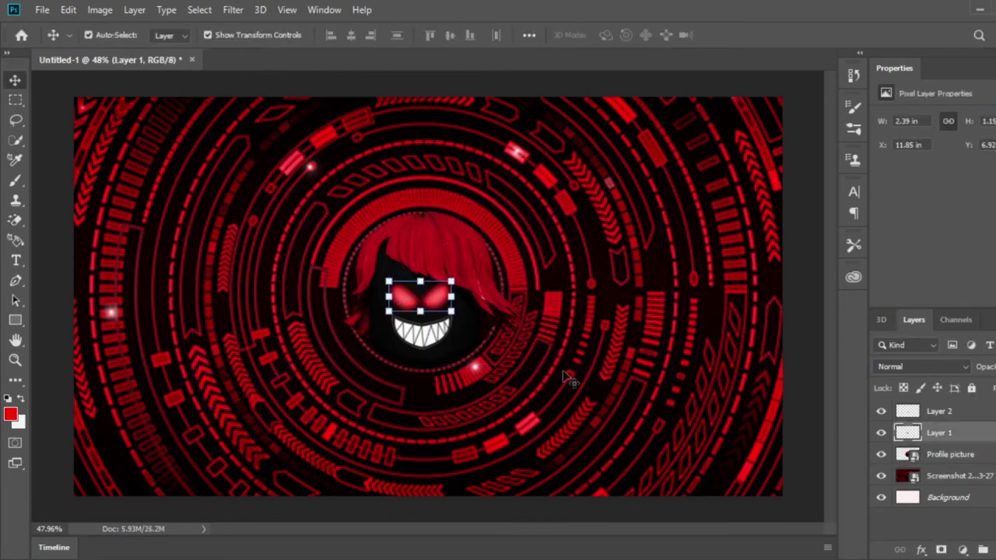
left_click(924, 415)
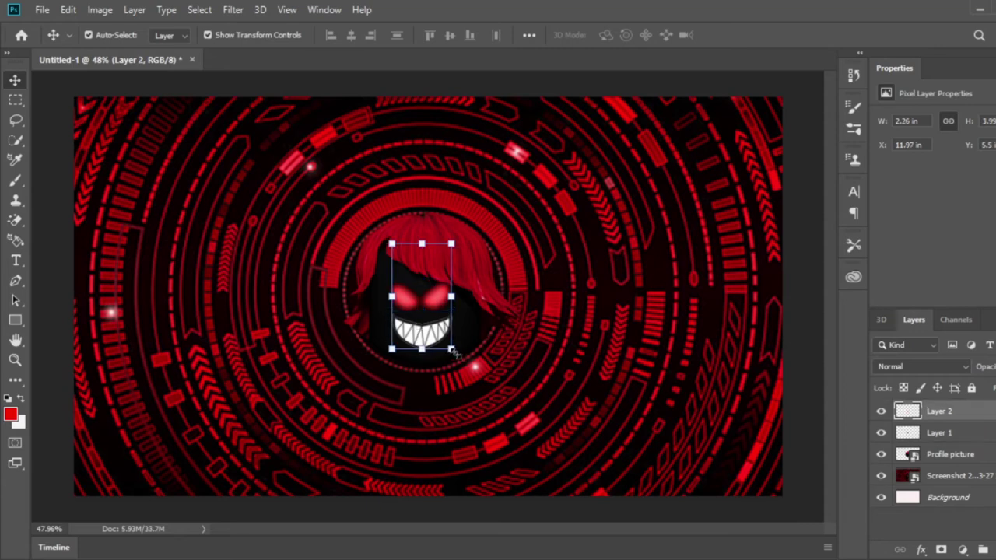
mouse_move(456, 353)
left_mouse_down()
mouse_move(448, 351)
mouse_move(458, 360)
left_mouse_up()
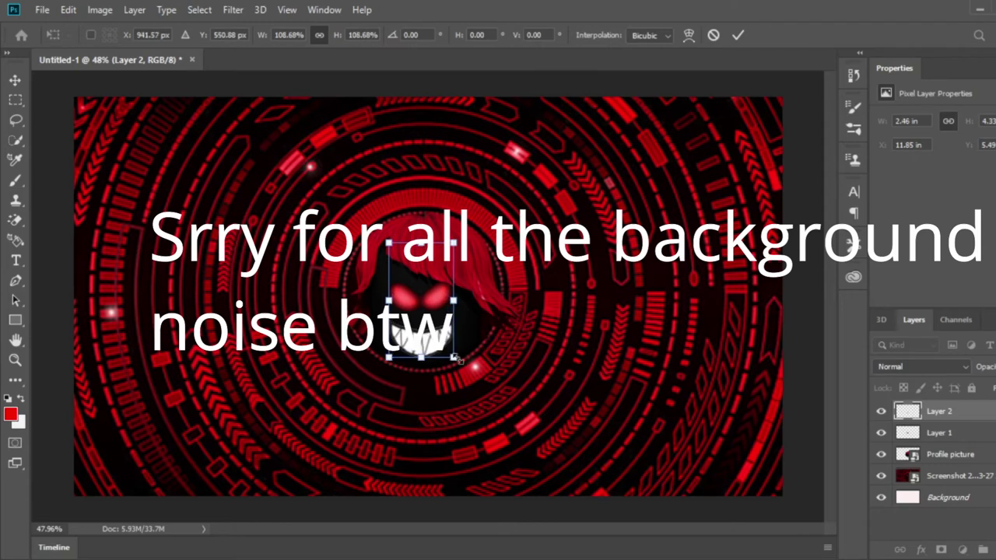
key("Return")
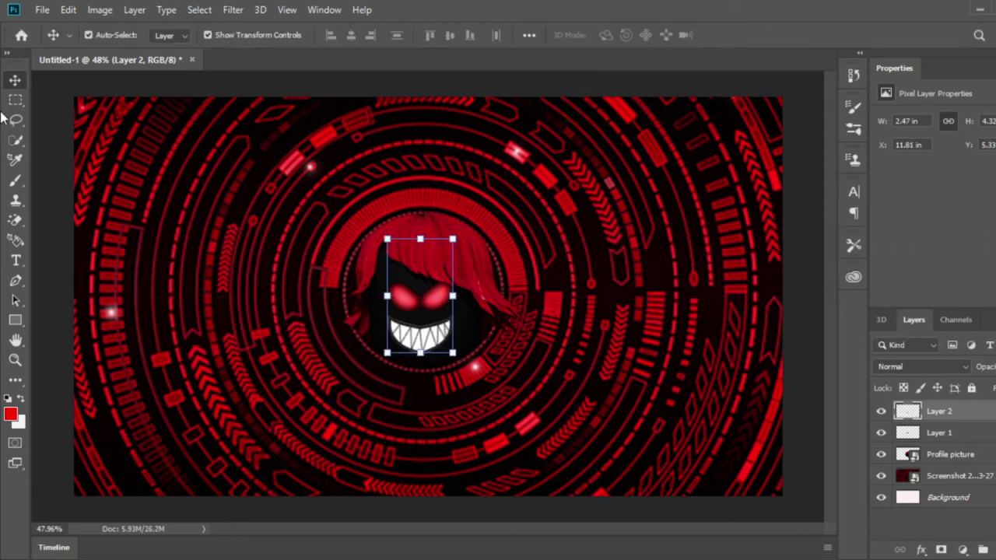
- Select the rings layer and switch to the Type tool with Shark, Regular, 72 pt, red
left_click(134, 199)
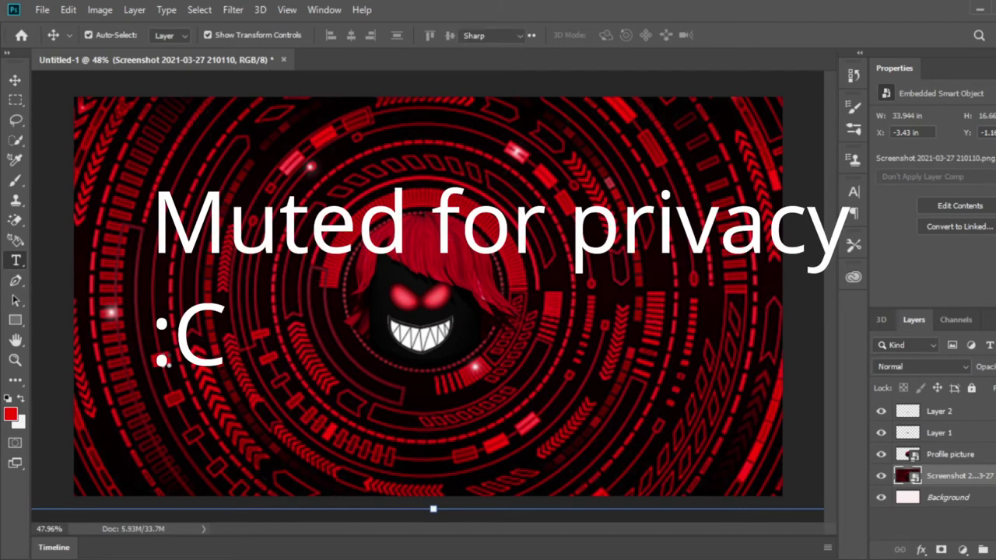
key("t")
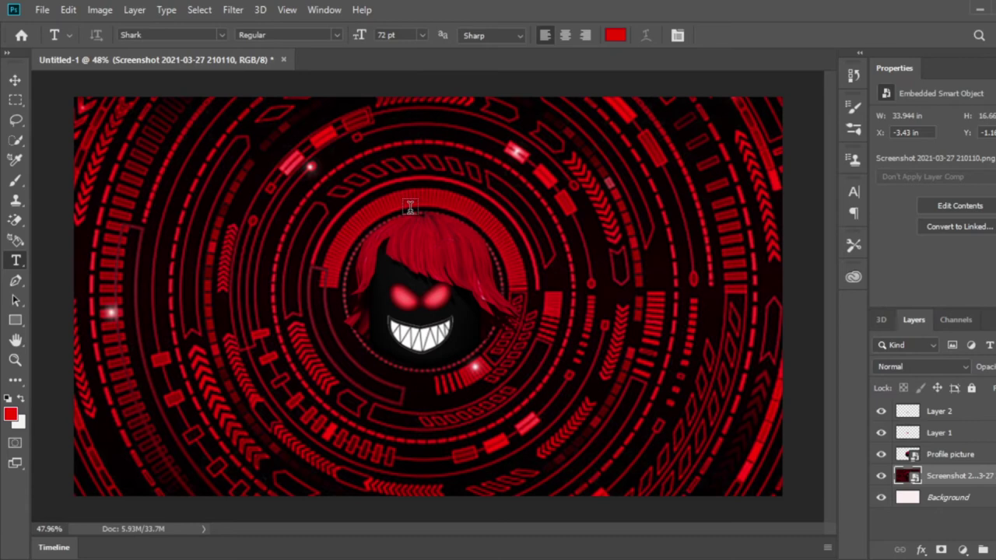
- Type the channel name below the head and nudge the text into position
left_click(288, 397)
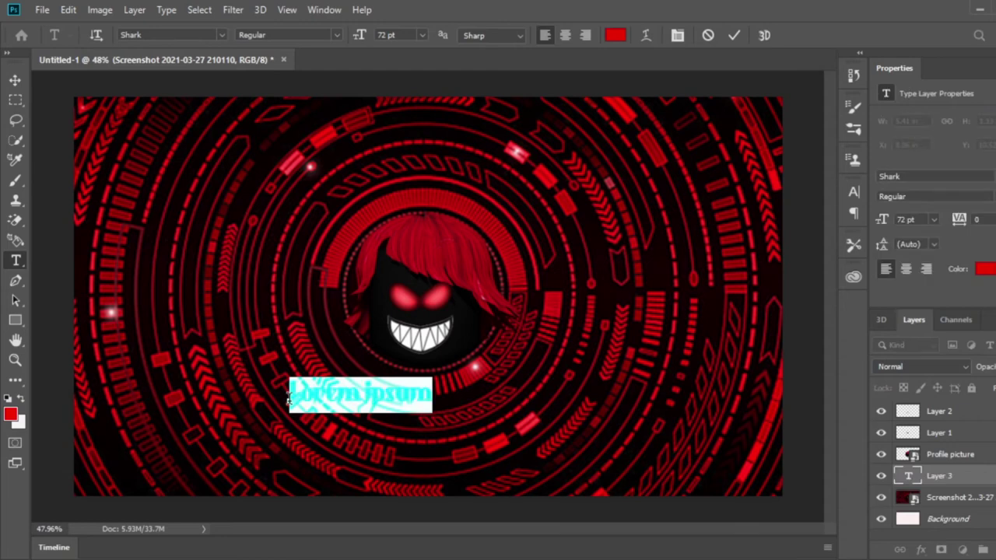
type("YOURBUDDYAYASH")
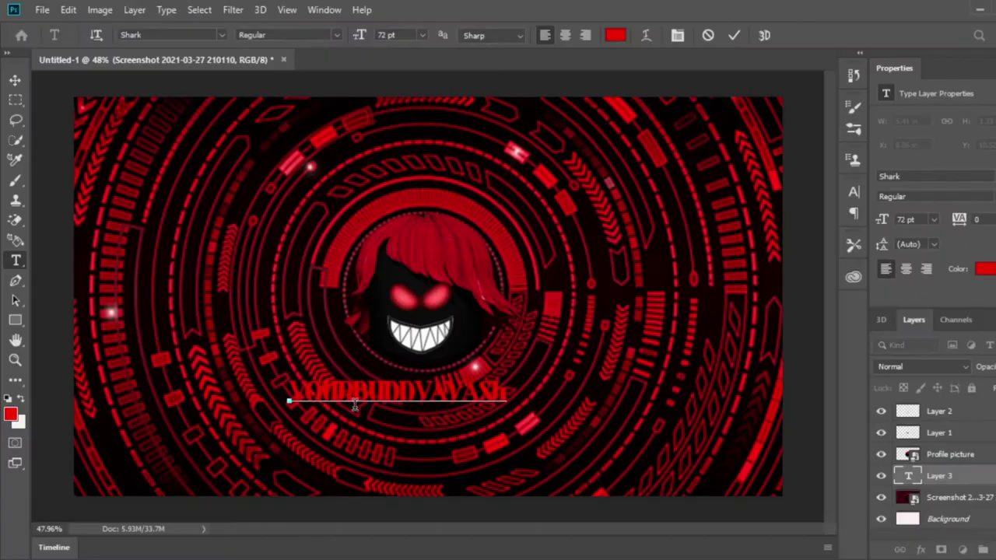
left_click_drag(445, 433, 476, 429)
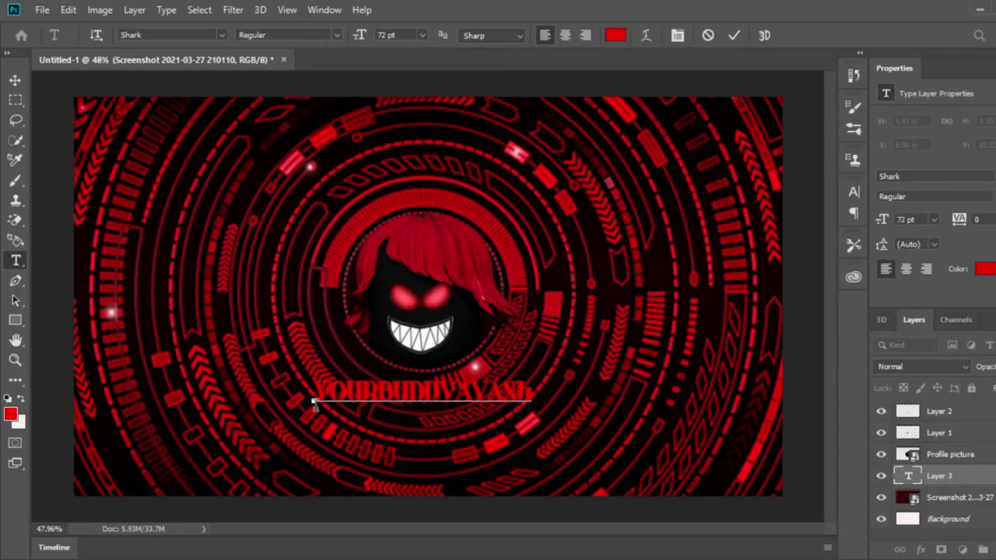
left_click_drag(364, 422, 372, 420)
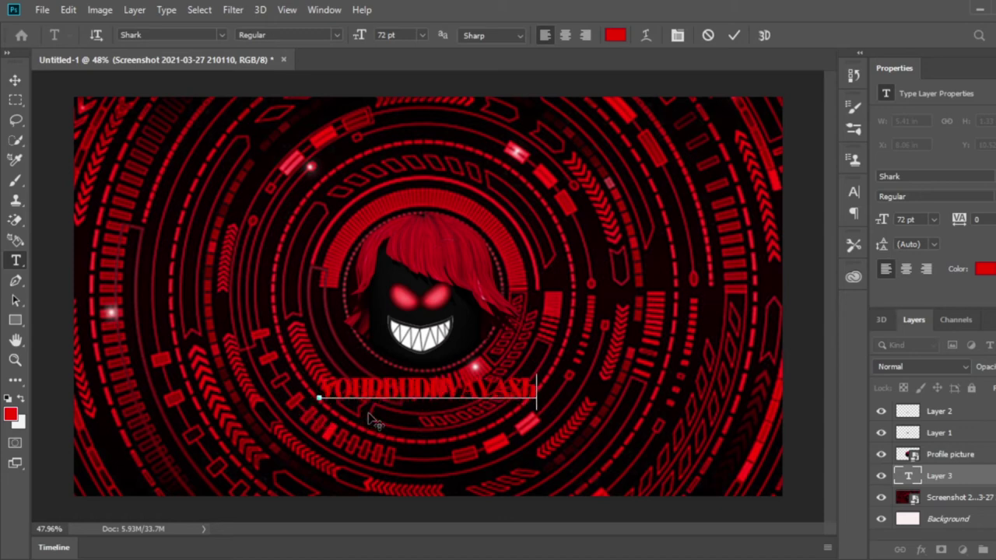
left_click(14, 81)
- Scale the channel-name text to about 133% and shift it slightly up-left
key("ctrl+t")
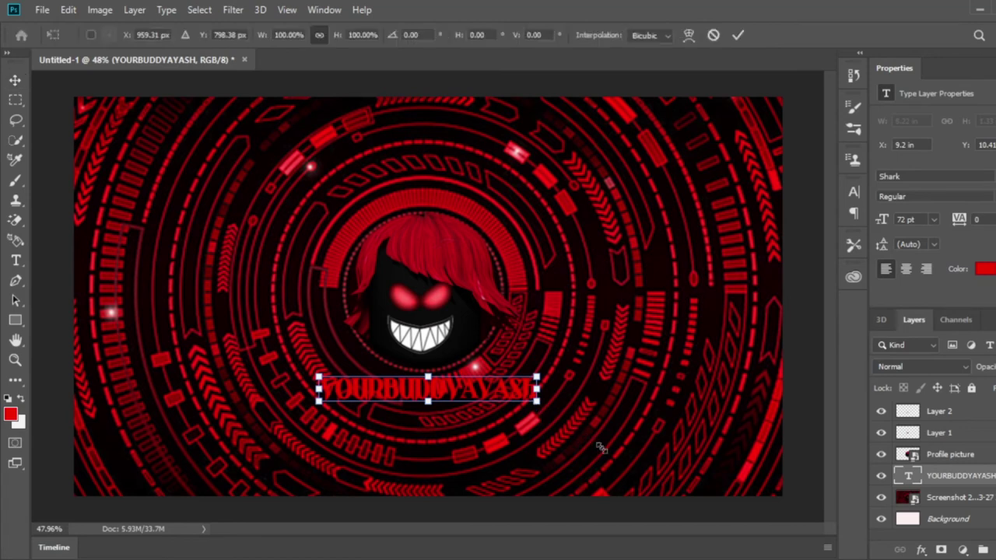
left_click_drag(537, 410, 594, 443)
left_click_drag(554, 417, 543, 409)
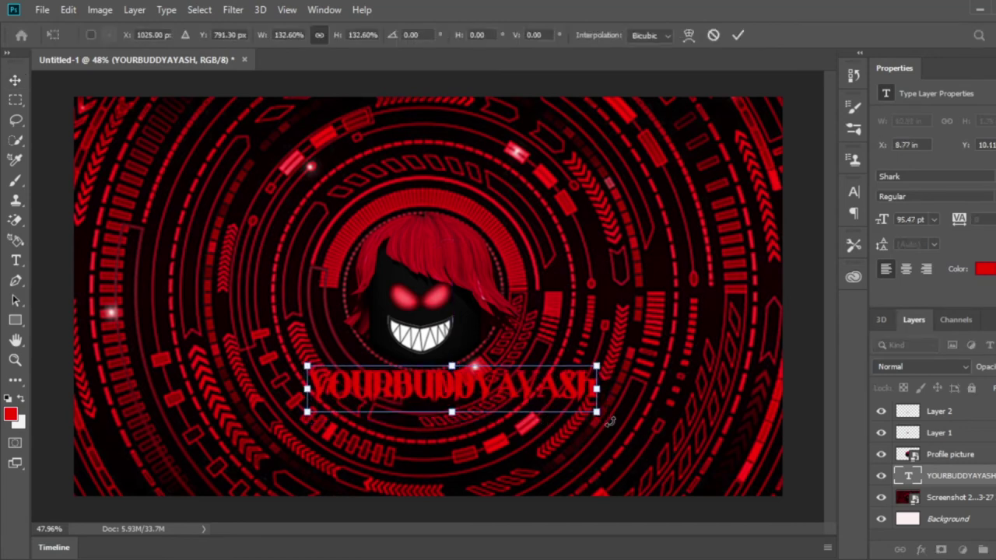
key("Return")
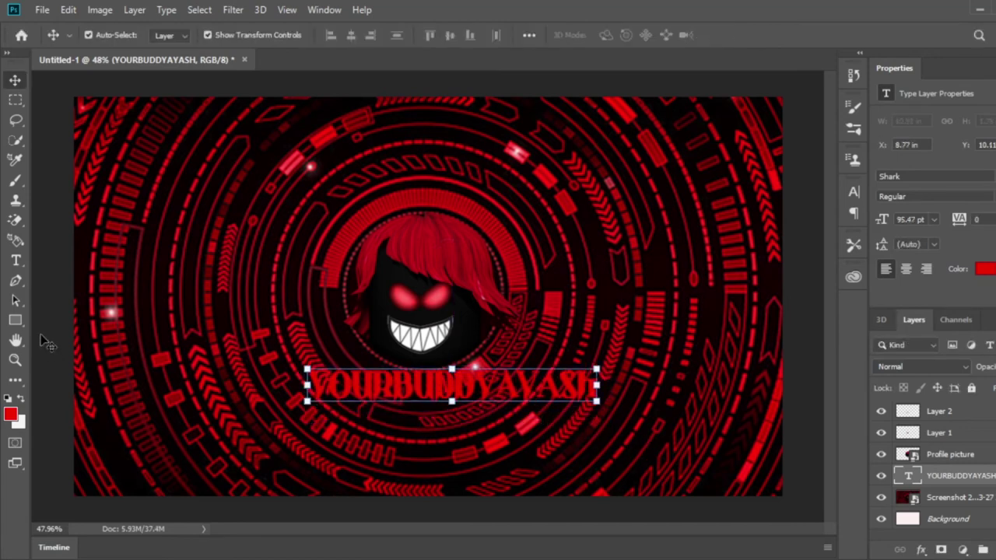
left_click(15, 261)
left_click(15, 79)
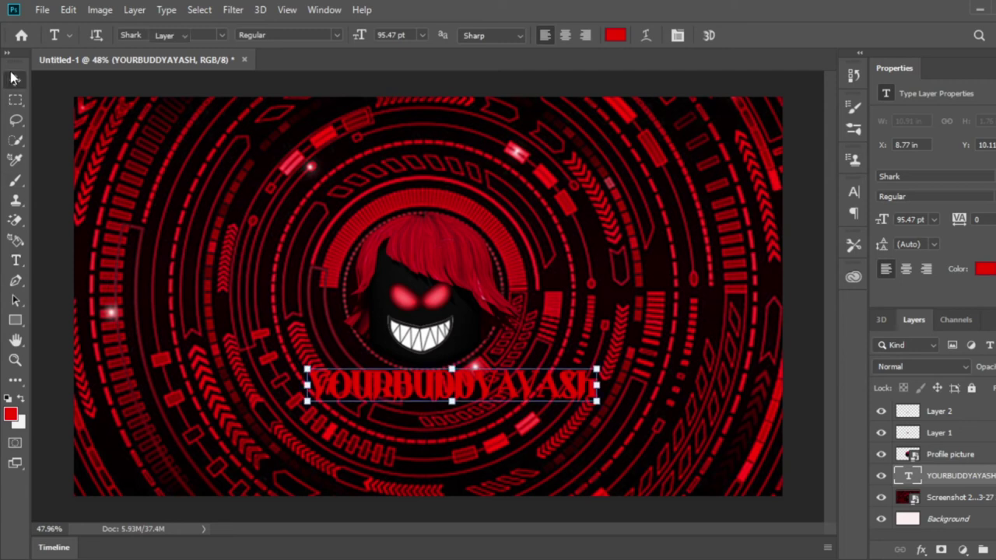
- Convert the channel-name text layer into a 3D extrusion and select its mesh
double_click(391, 402)
left_click(389, 394)
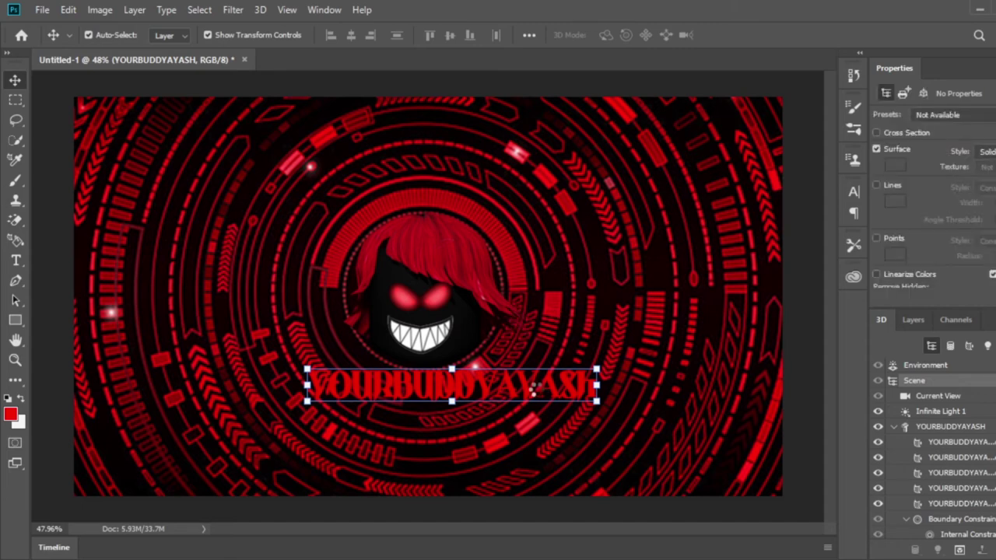
left_click(345, 408)
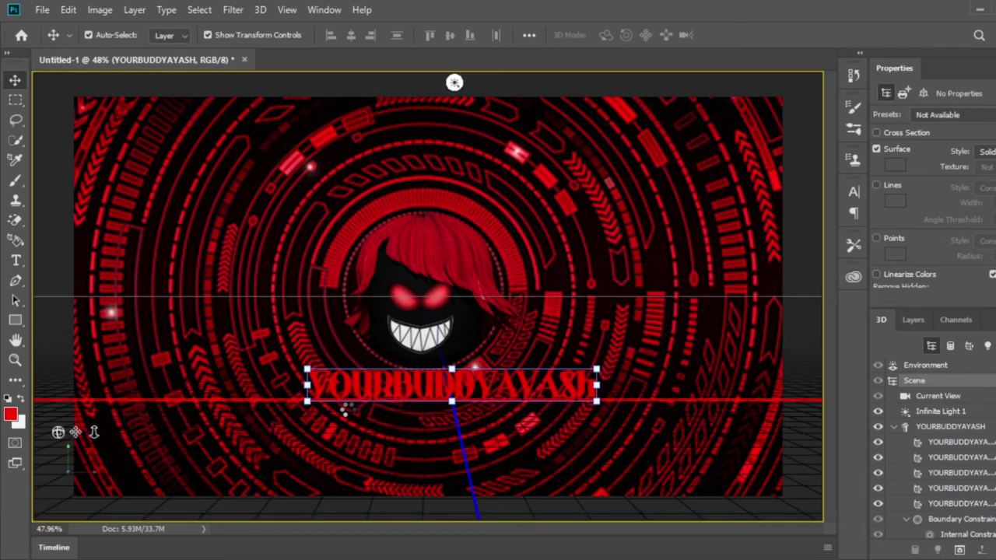
left_click(347, 405)
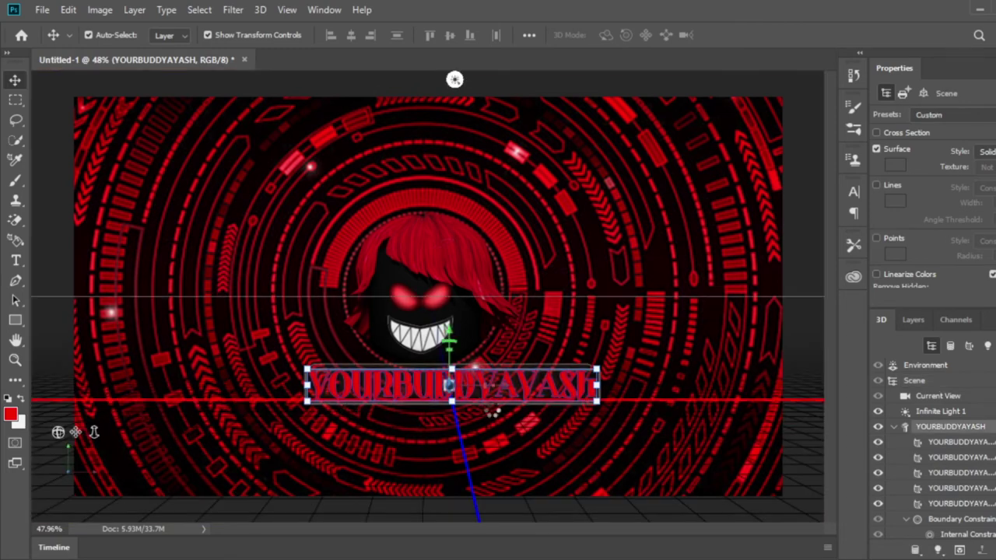
left_click(450, 386)
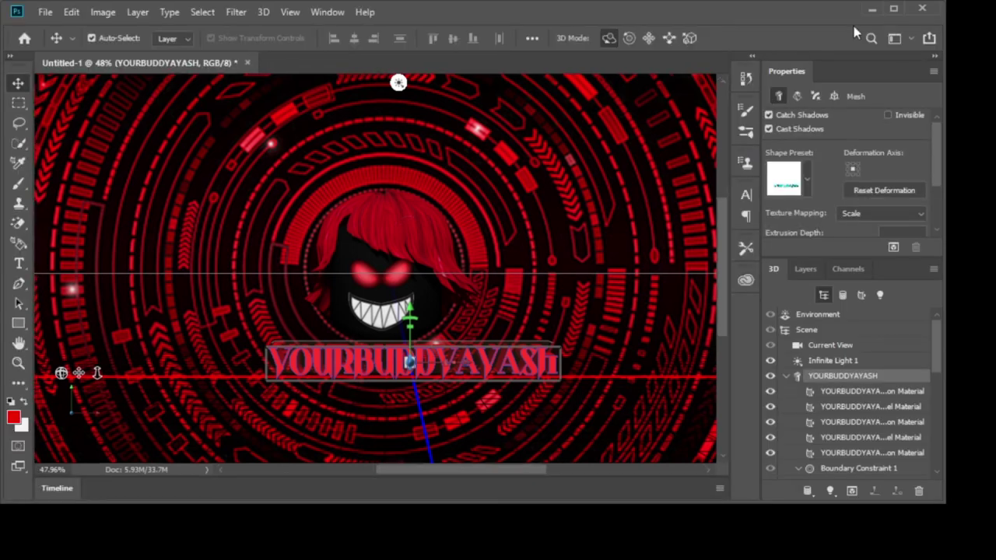
left_click(893, 8)
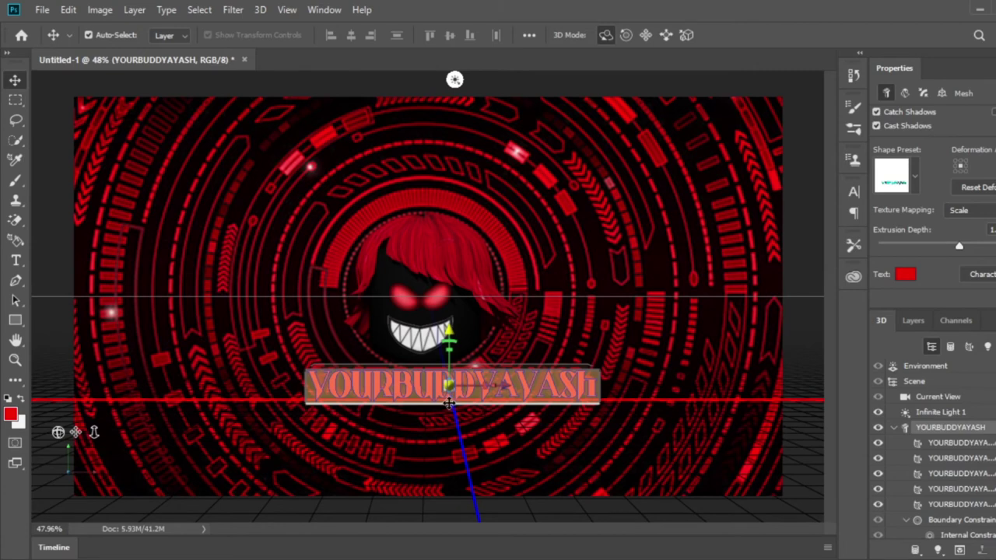
- Rotate the 3D text mesh with the gizmo so it faces the viewer
left_click_drag(448, 402, 445, 405)
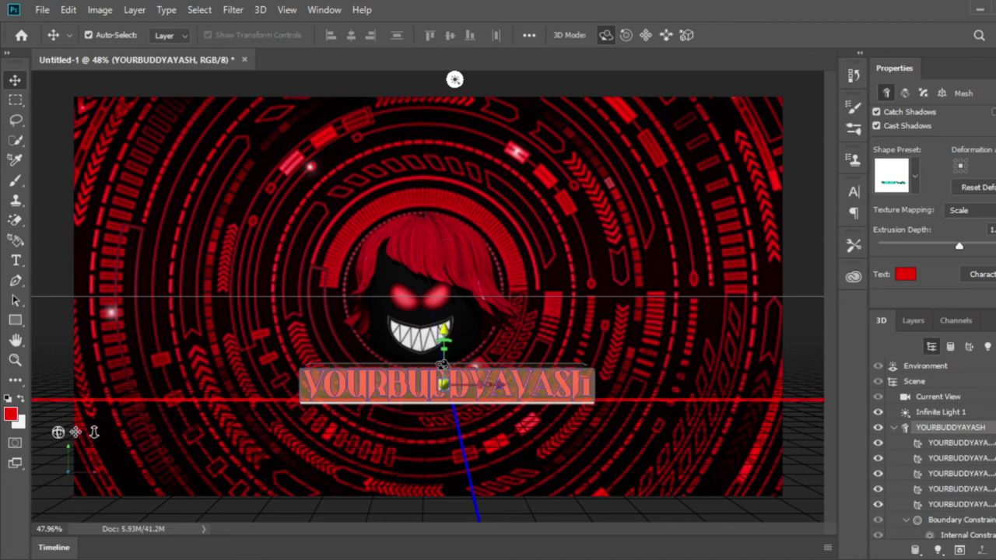
left_click(442, 364)
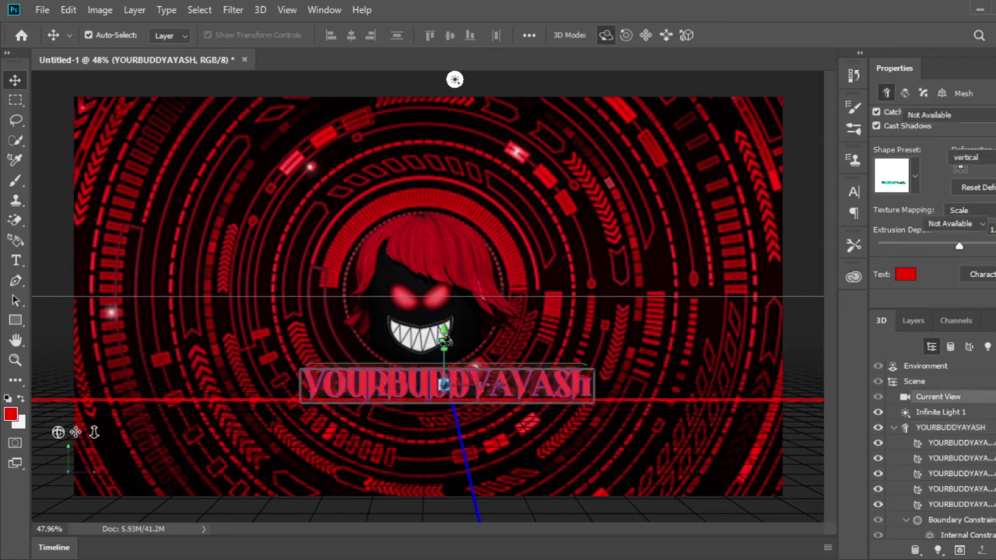
left_click(450, 393)
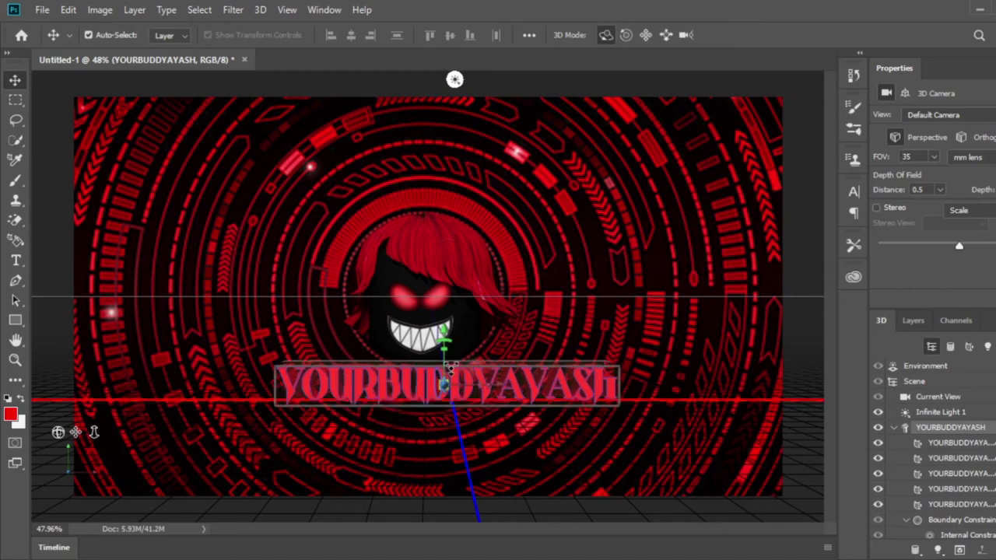
left_click_drag(449, 365, 450, 376)
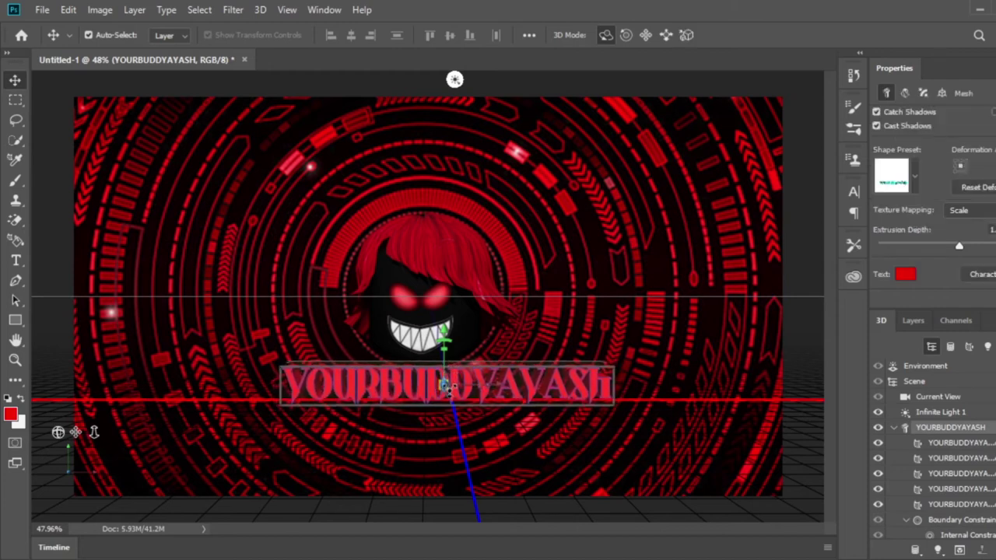
left_click_drag(448, 388, 448, 381)
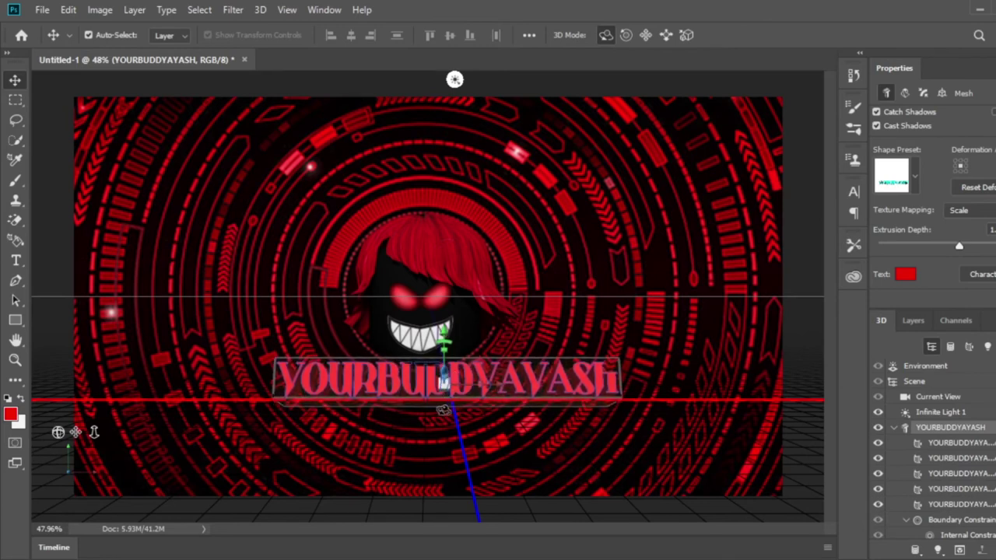
left_click(922, 321)
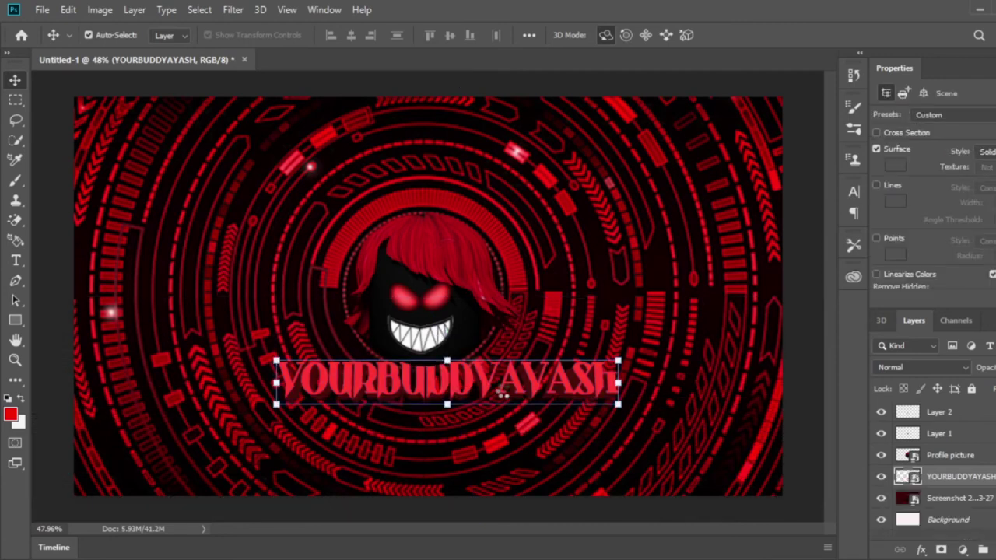
- Move the 3D text slightly down and scale it to about 125%
left_click_drag(429, 393, 428, 404)
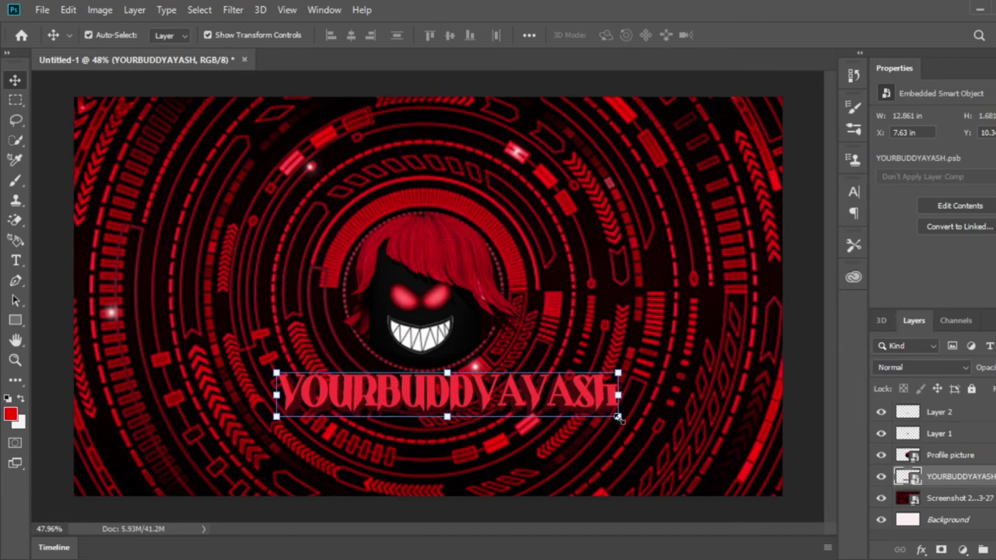
left_click_drag(618, 418, 621, 445)
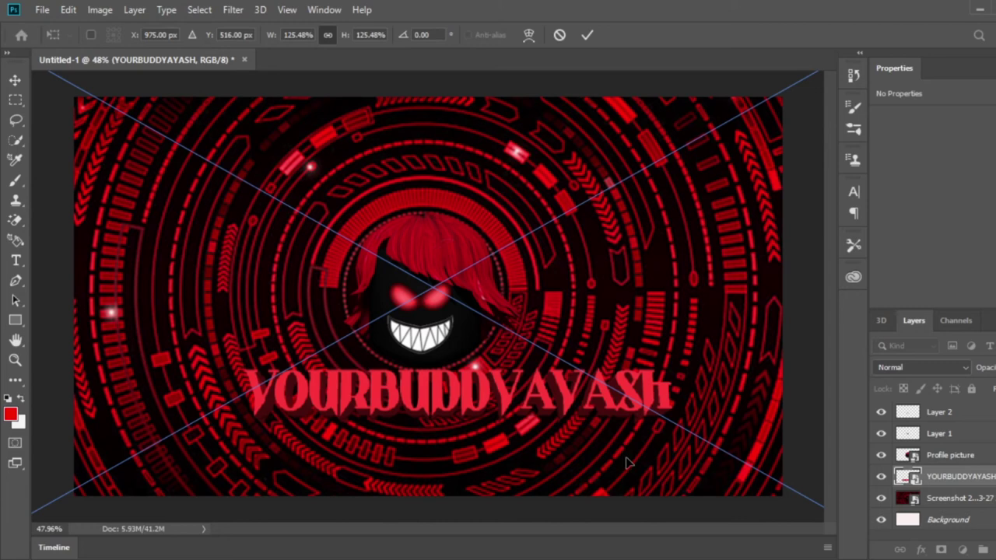
key("Return")
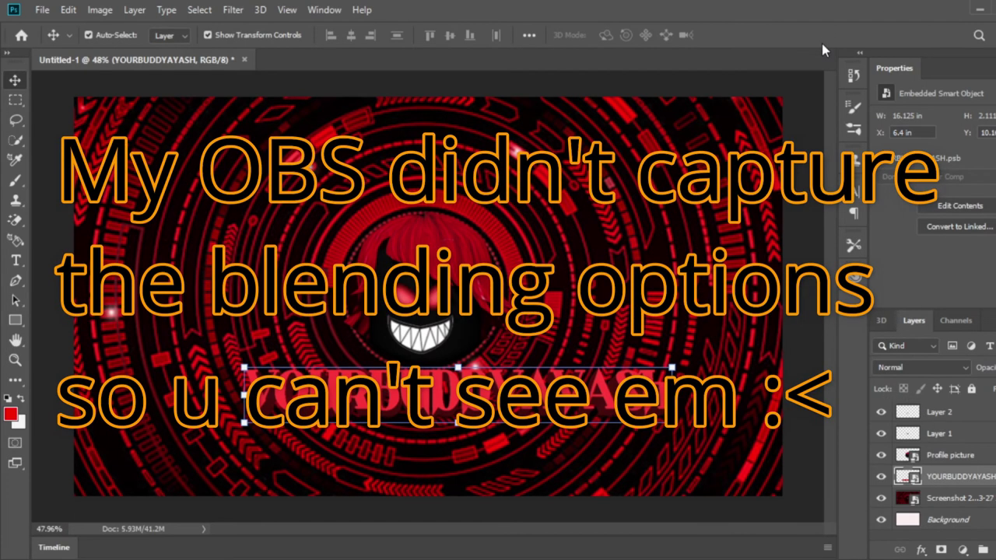
- Give the title layer Bevel & Emboss, Inner Shadow, Inner Glow and Outer Glow effects
key("h")
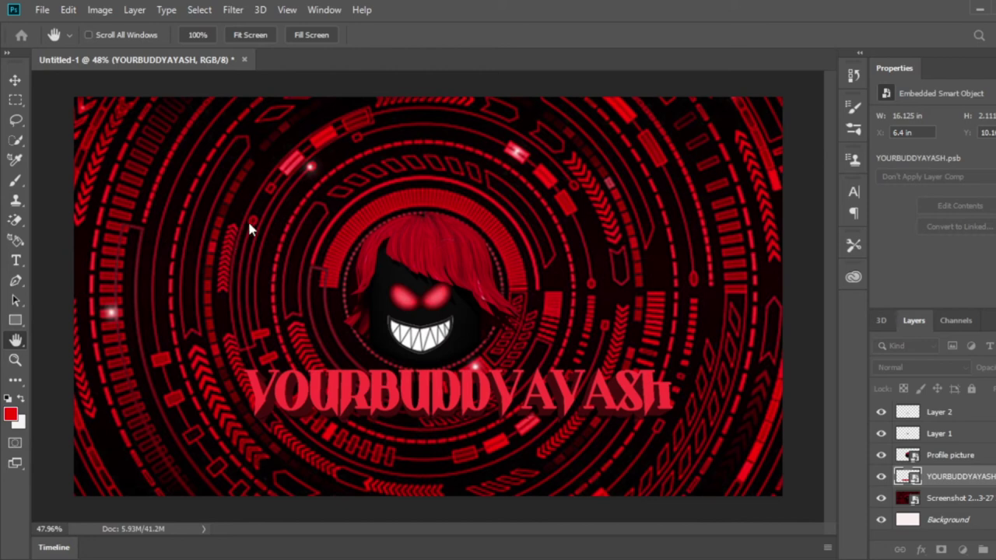
key("ctrl+z")
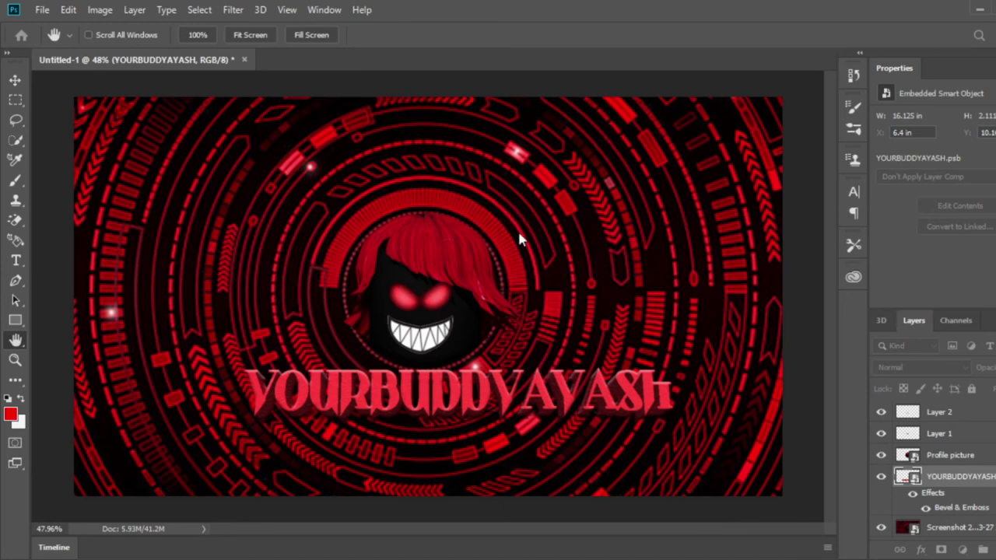
key("ctrl+z")
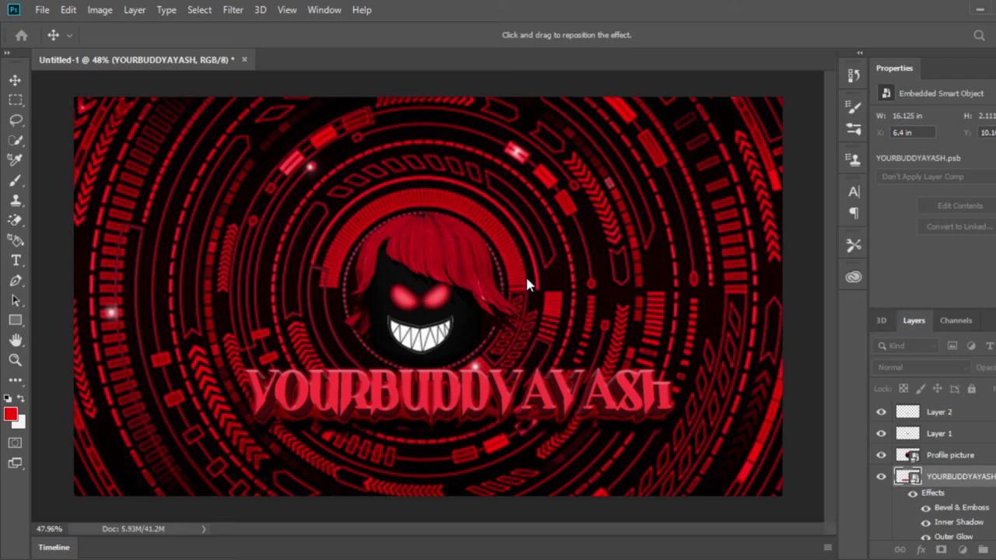
key("h")
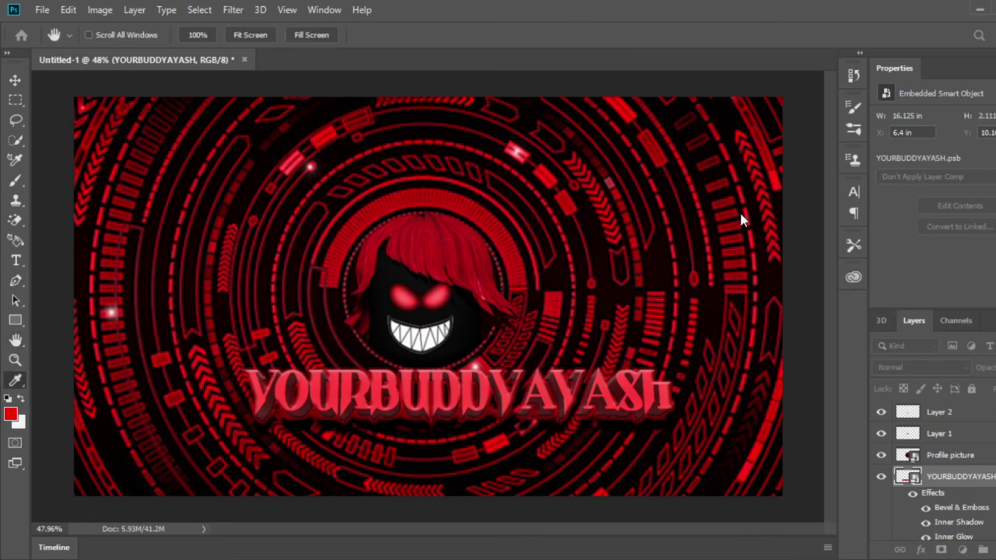
key("i")
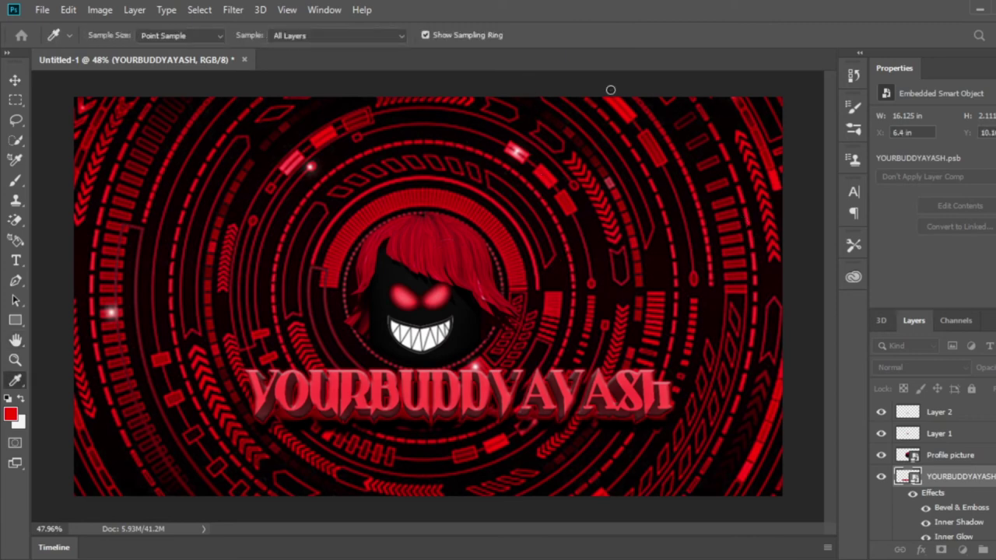
key("h")
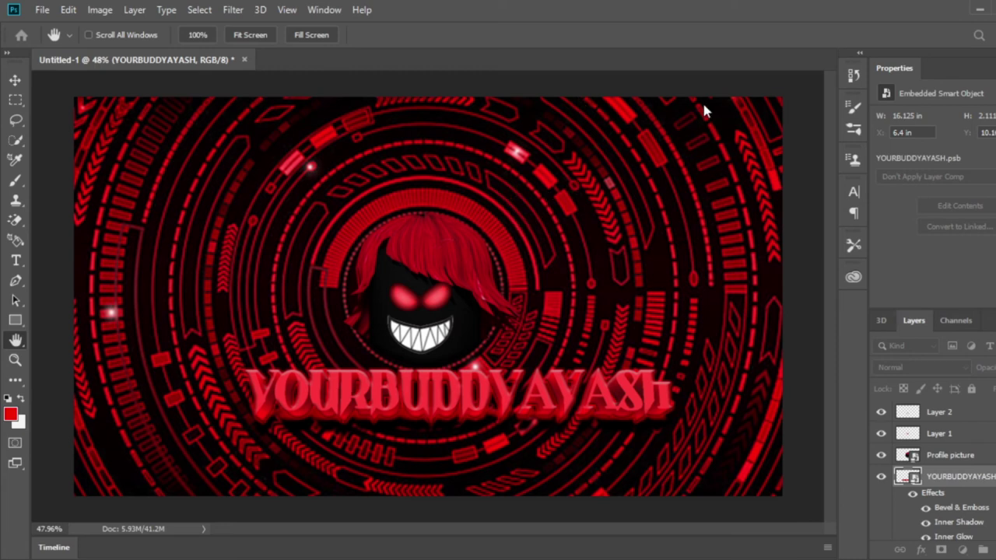
- Scale the title to 110% and centre it beneath the grinning head
key("v")
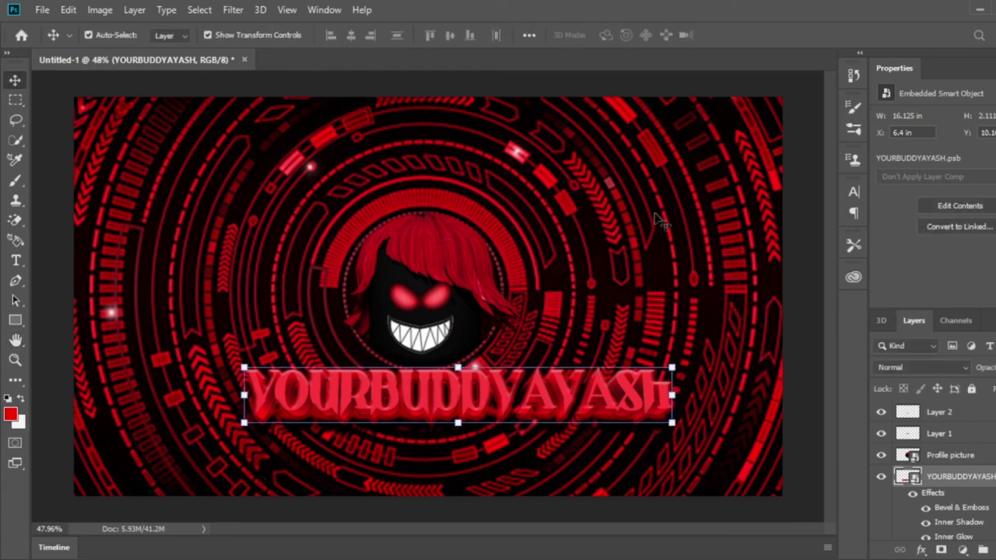
left_click_drag(401, 399, 377, 406)
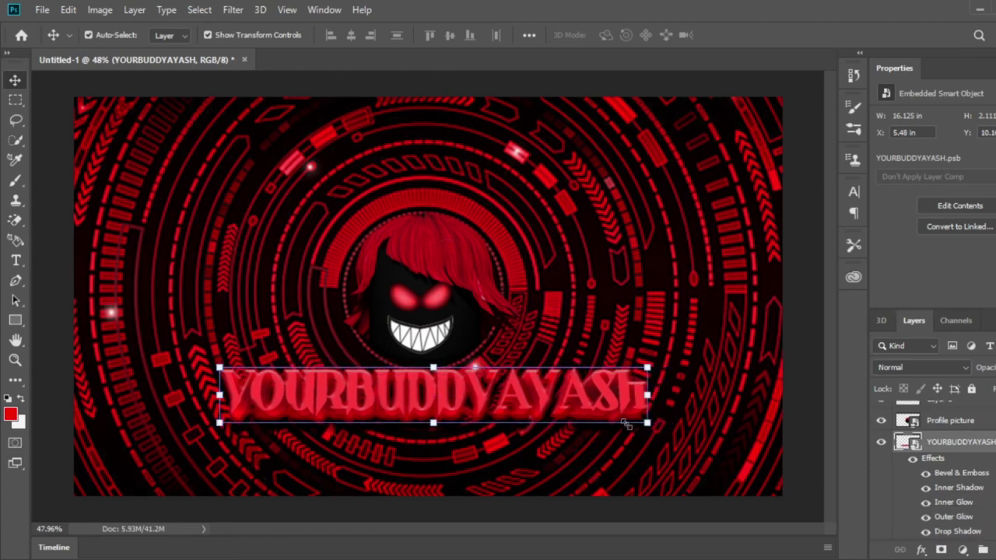
key("ctrl+t")
left_click_drag(578, 415, 499, 398)
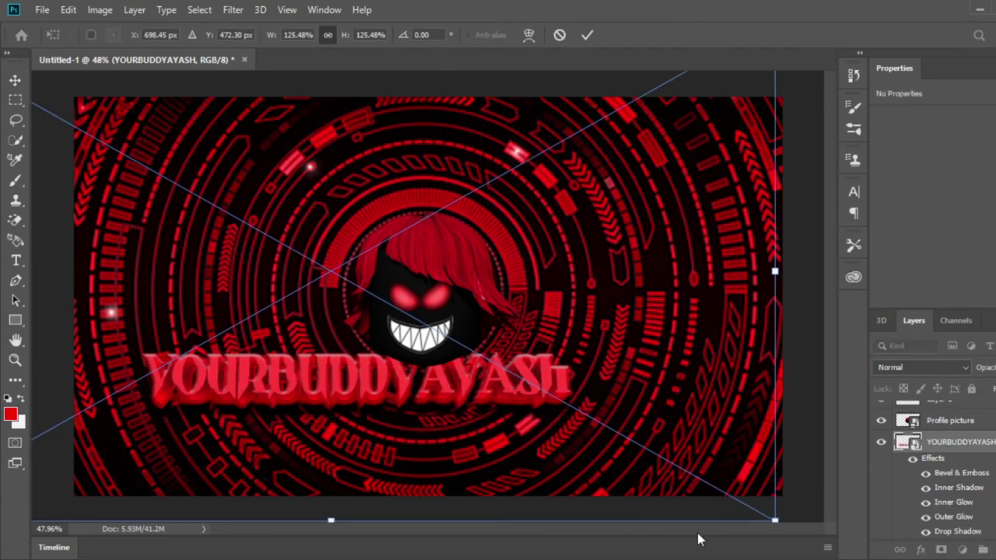
left_click_drag(777, 519, 671, 458)
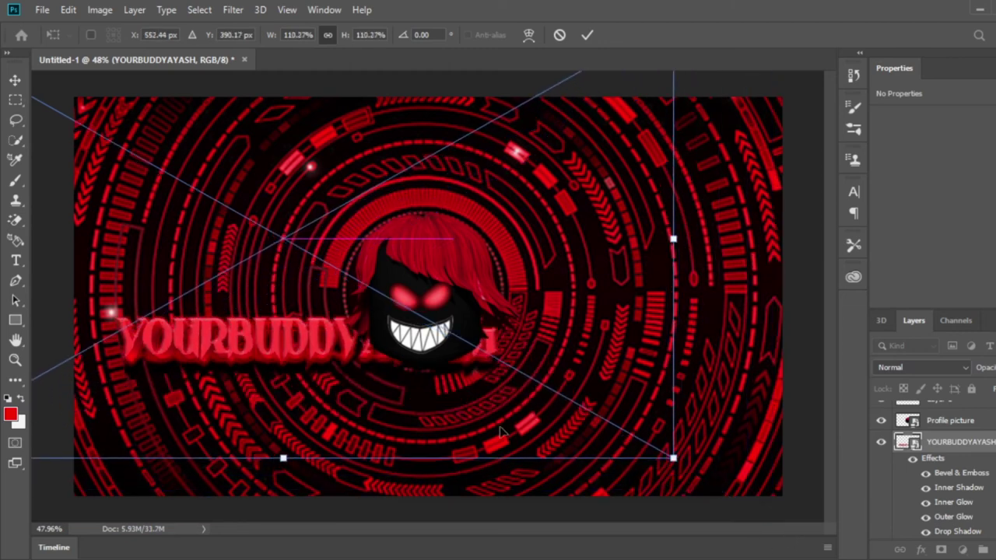
left_click_drag(478, 476, 628, 471)
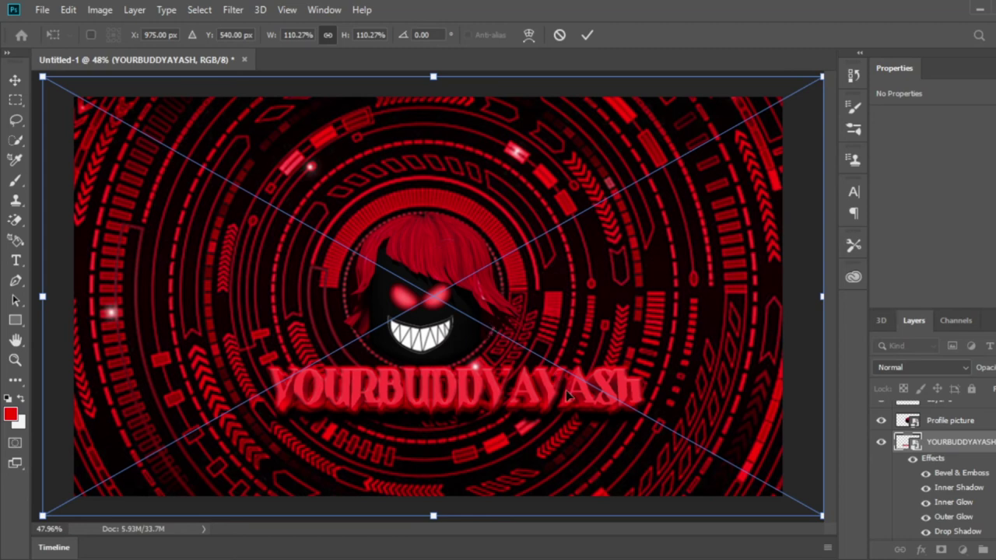
mouse_move(566, 392)
left_mouse_down()
mouse_move(553, 392)
mouse_move(564, 395)
left_mouse_up()
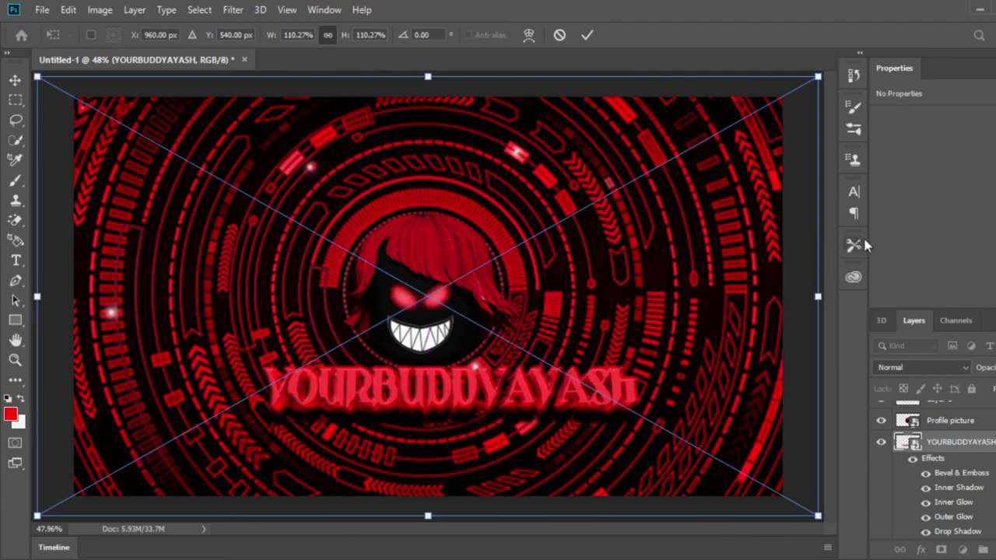
key("Return")
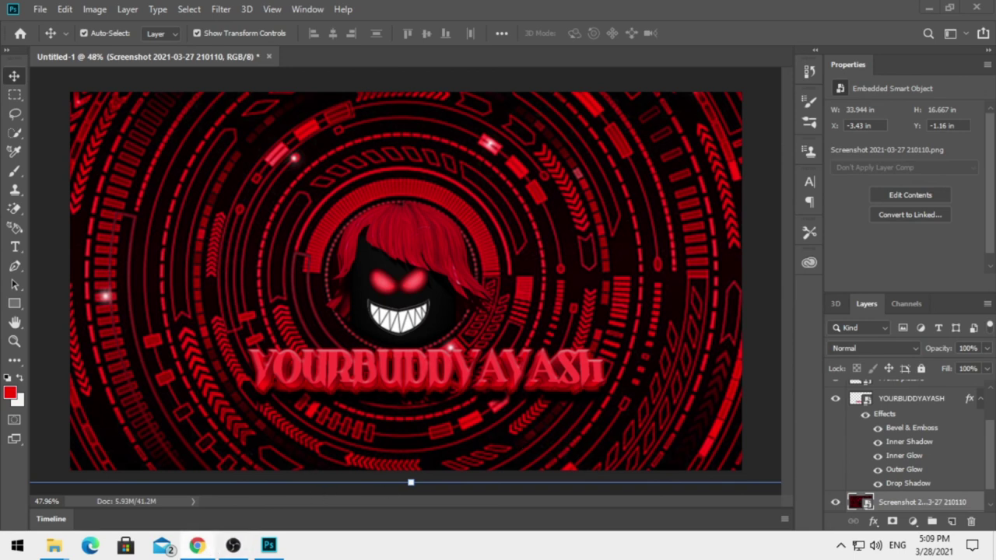
left_click(197, 544)
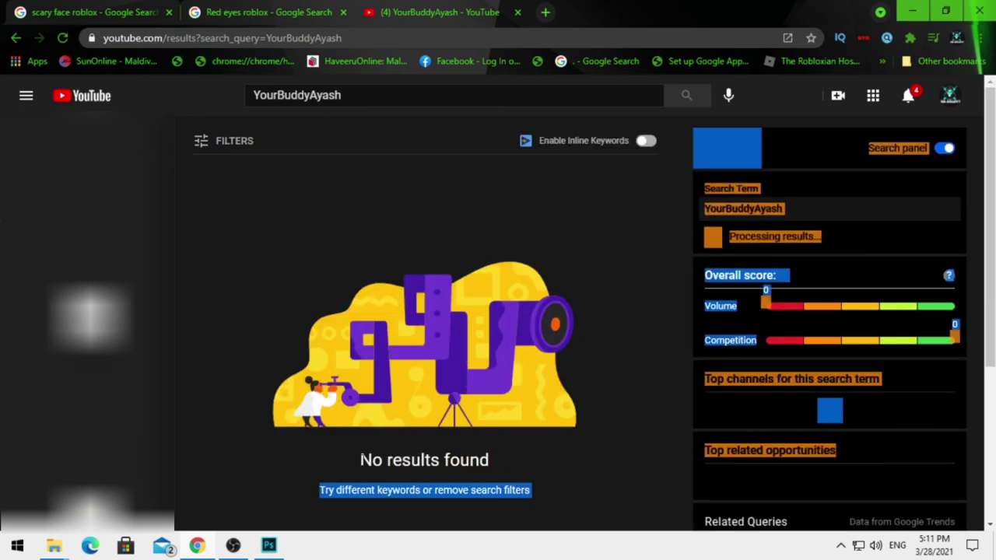
- Highlight and deselect the 'No results found' message on the YouTube search page
left_click_drag(459, 483, 538, 473)
left_click(545, 474)
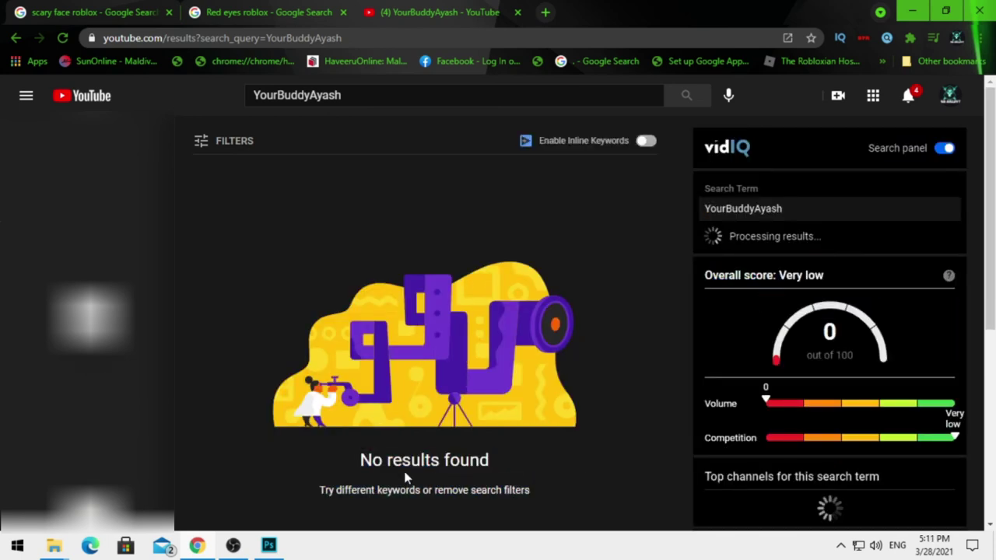
left_click_drag(502, 490, 453, 256)
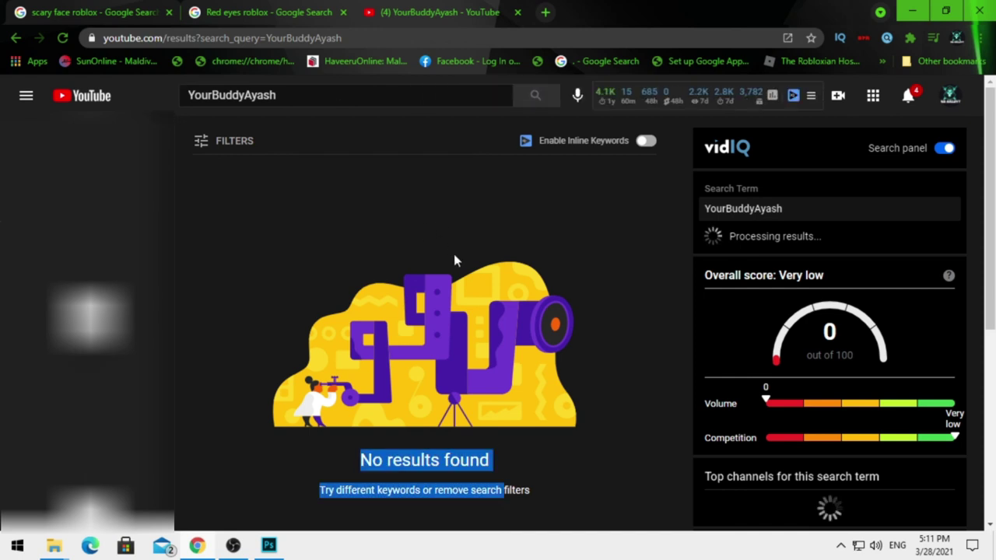
left_click(428, 253)
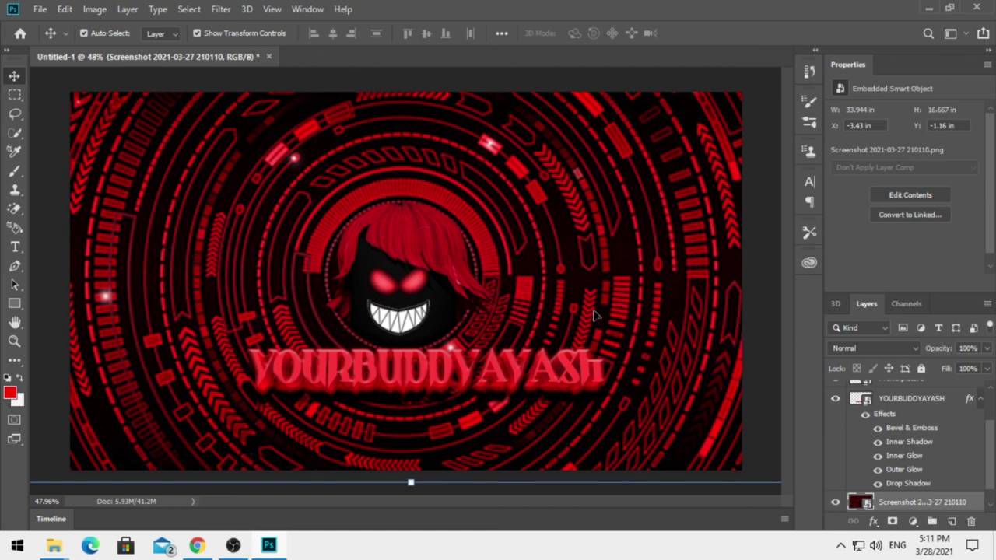
- Quick-export the design as a PNG from the File > Export menu
left_click(39, 11)
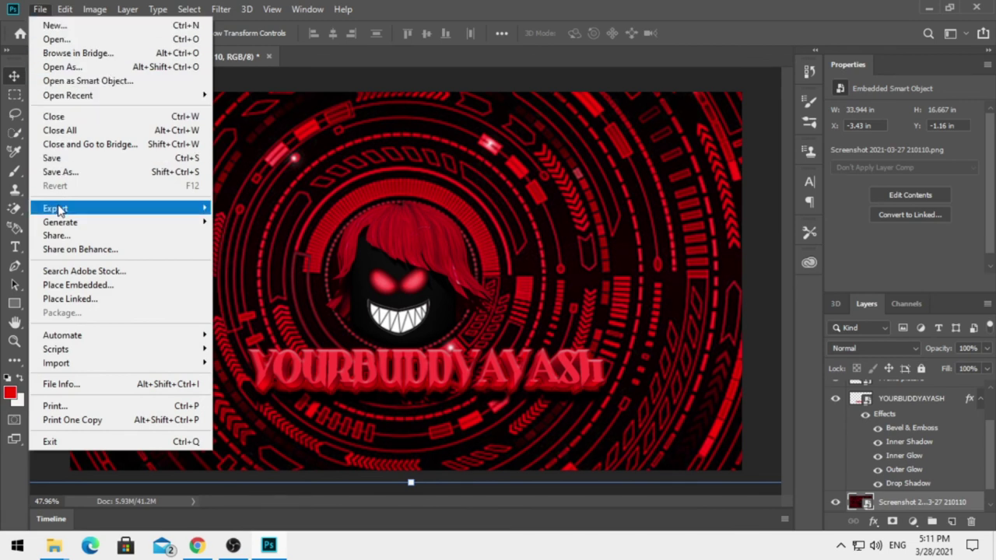
mouse_move(60, 210)
left_click(234, 212)
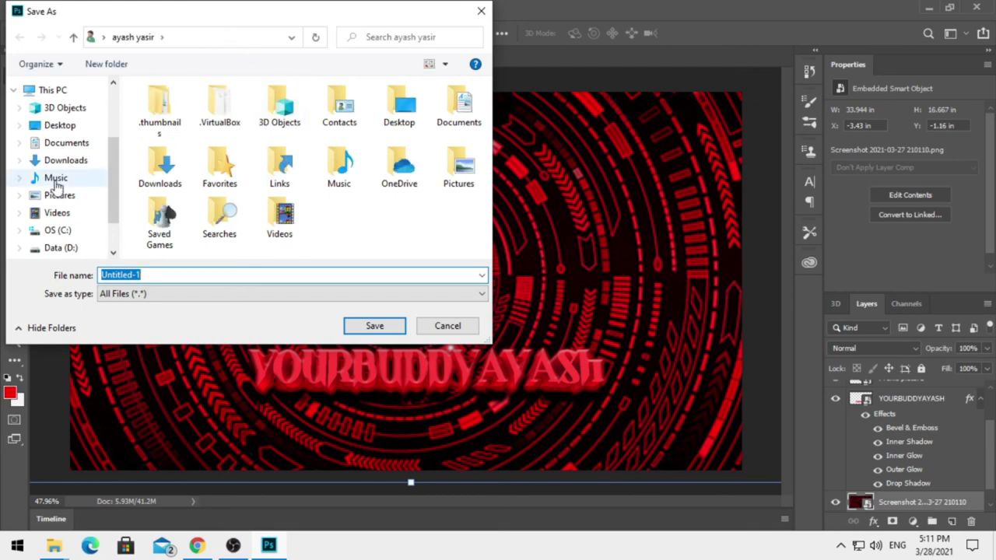
- Save the PNG on the Desktop named 'Profile Picture USE IT NOW'
scroll(70, 156, "up", 5)
scroll(72, 167, "down", 1)
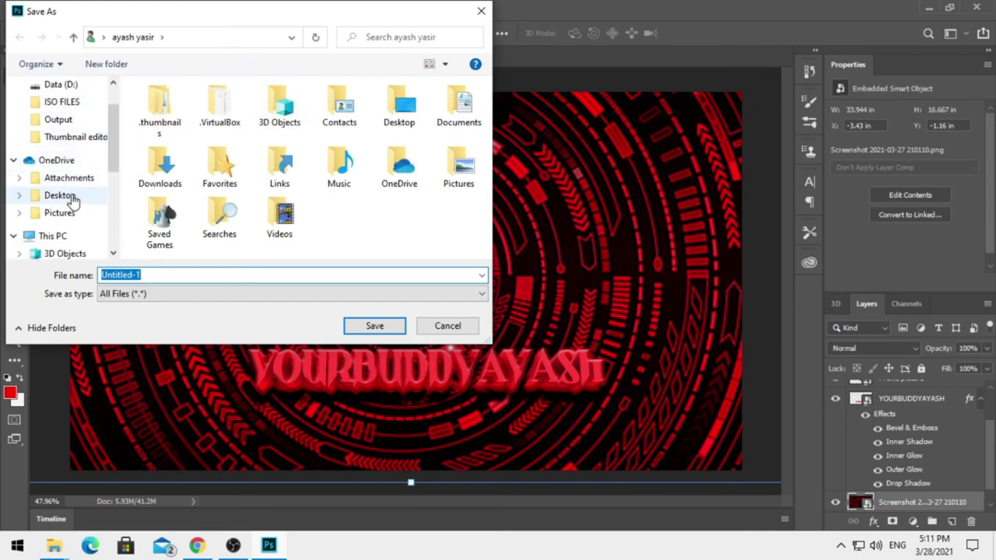
scroll(72, 167, "up", 2)
scroll(69, 171, "down", 3)
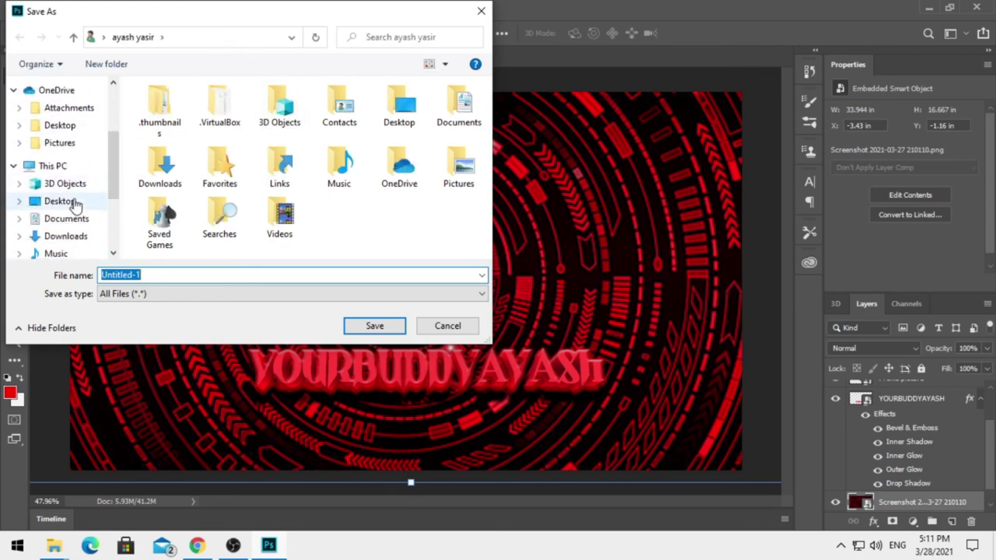
left_click(70, 202)
left_click(161, 275)
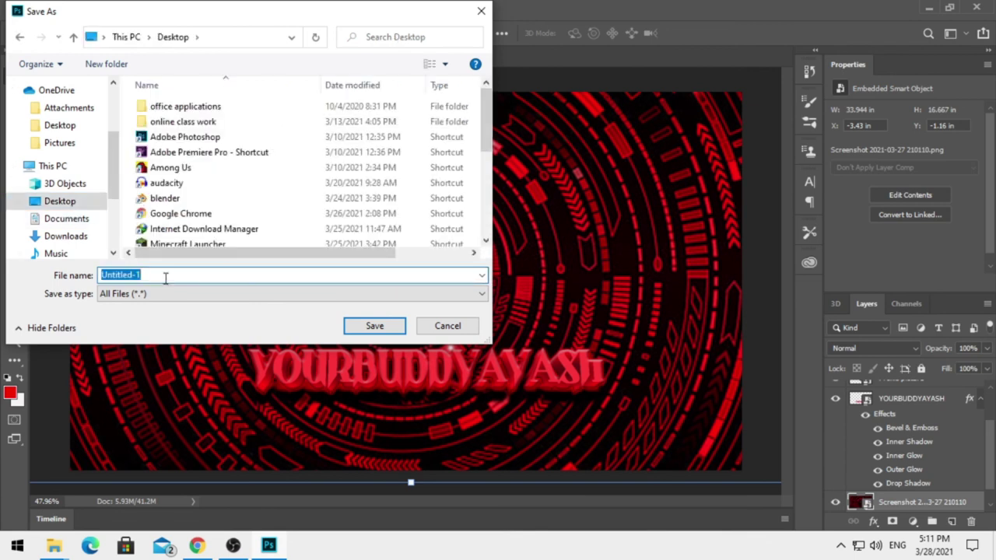
type("Profile ")
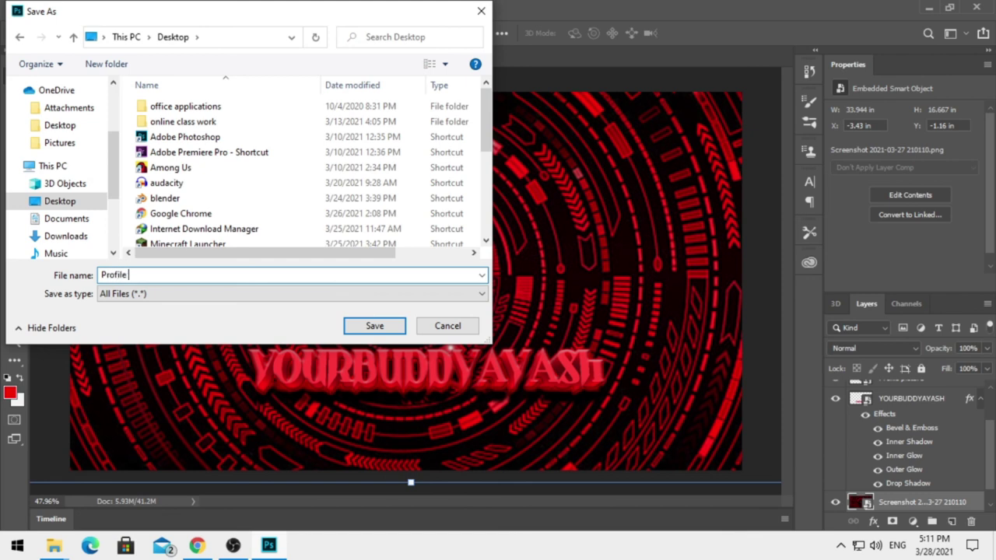
type("Picture USE IRT")
key("BackSpace")
key("BackSpace")
type("T NOW")
key("Return")
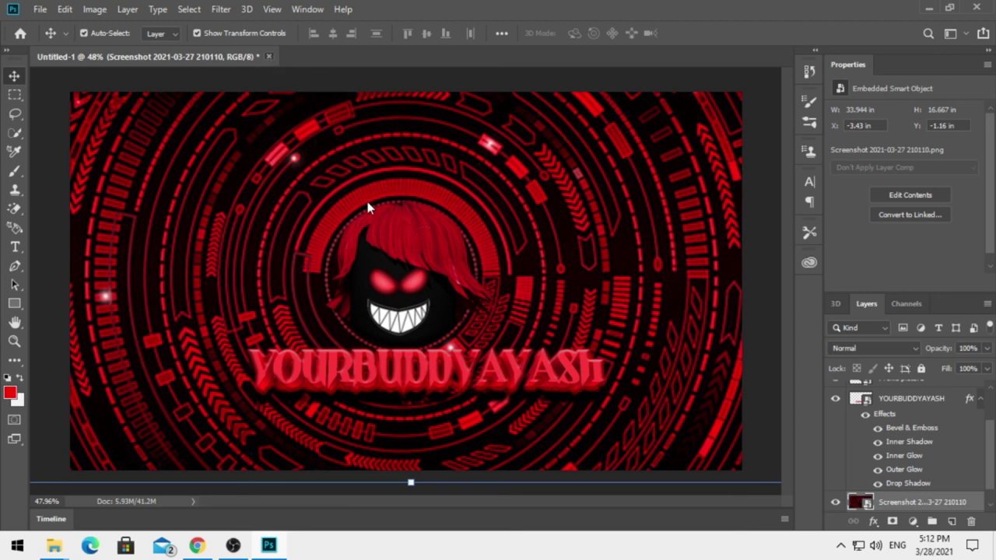
- Close Photoshop discarding Untitled-1 changes, and move the 'Profile Picture USE IT NOW' icon to mid-desktop
key("ctrl+w")
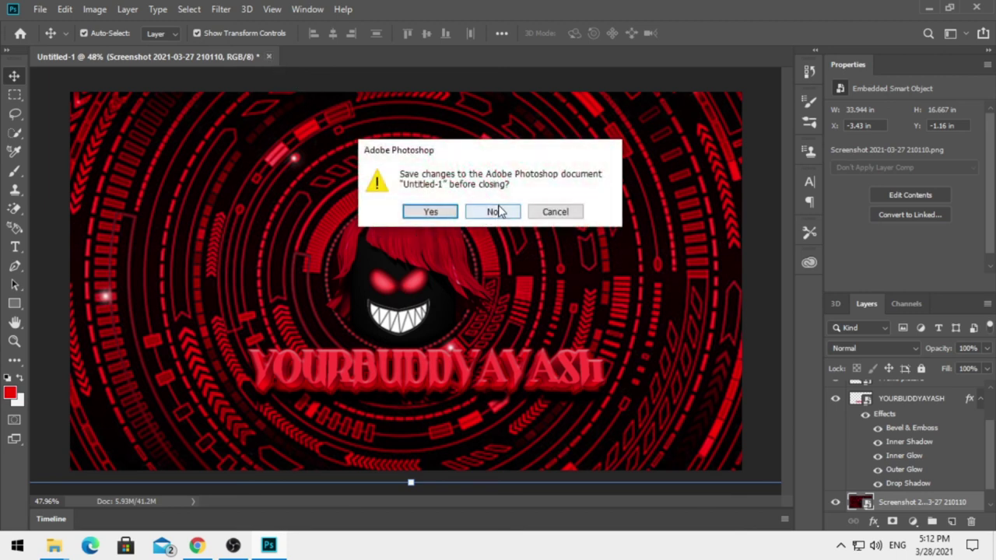
left_click(497, 211)
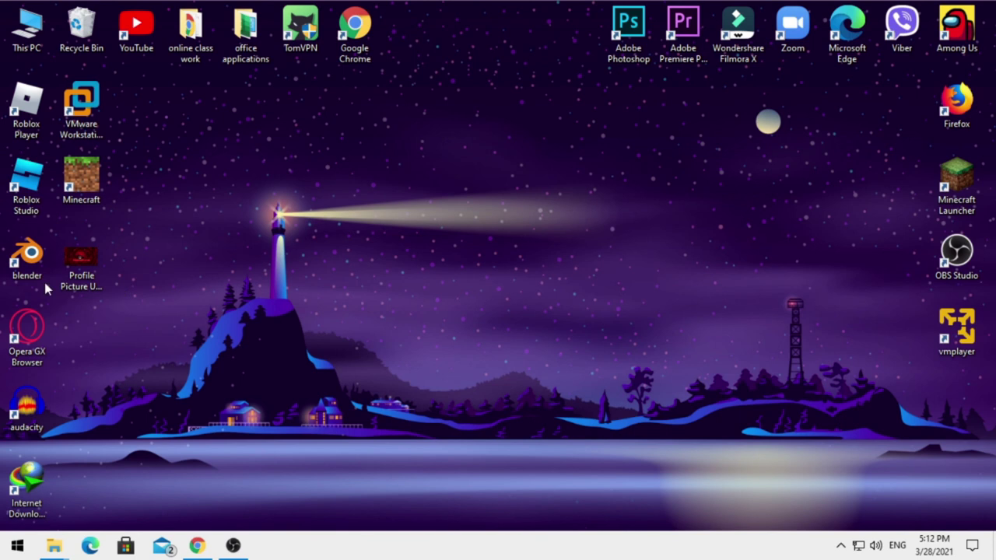
left_click_drag(72, 266, 466, 273)
left_click(534, 278)
left_click(424, 198)
left_click_drag(418, 223, 506, 291)
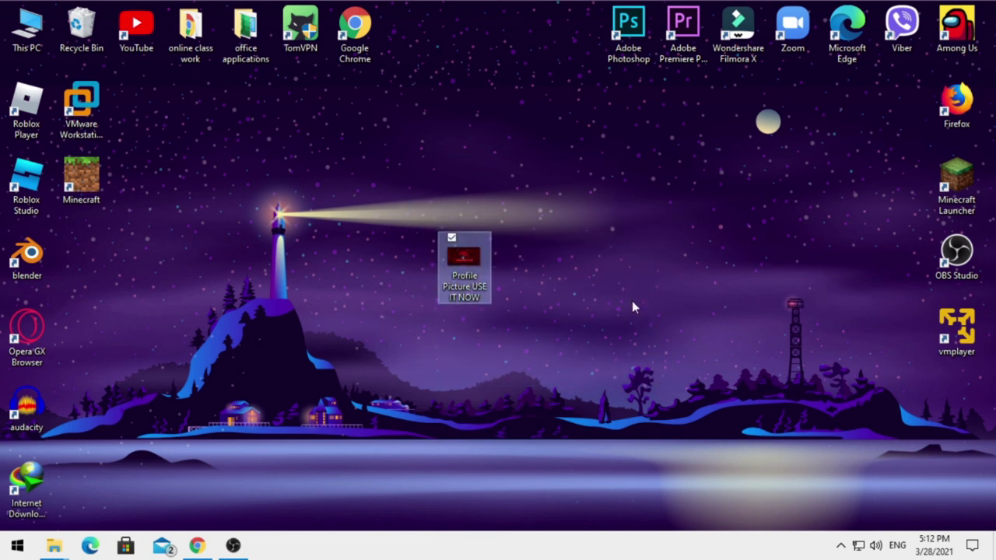
left_click(528, 208)
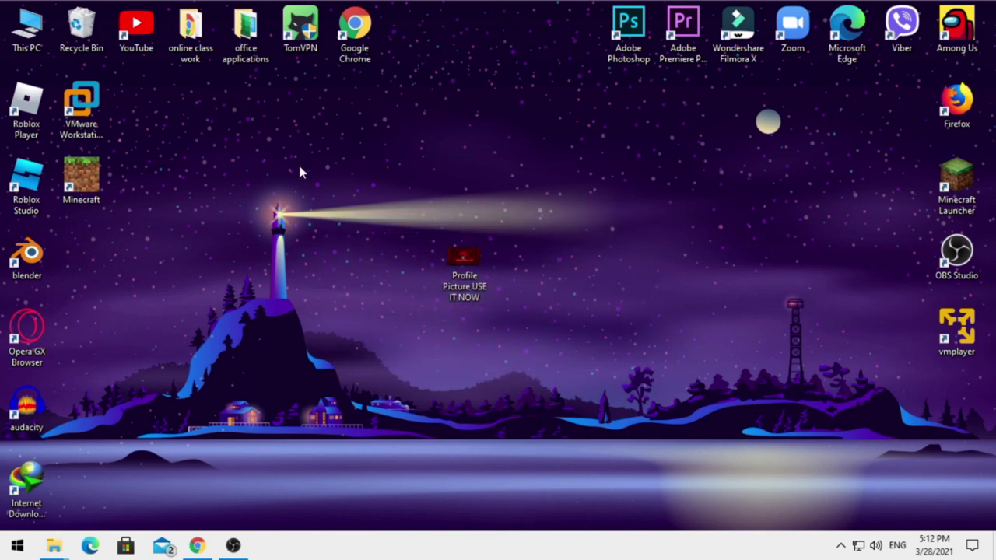